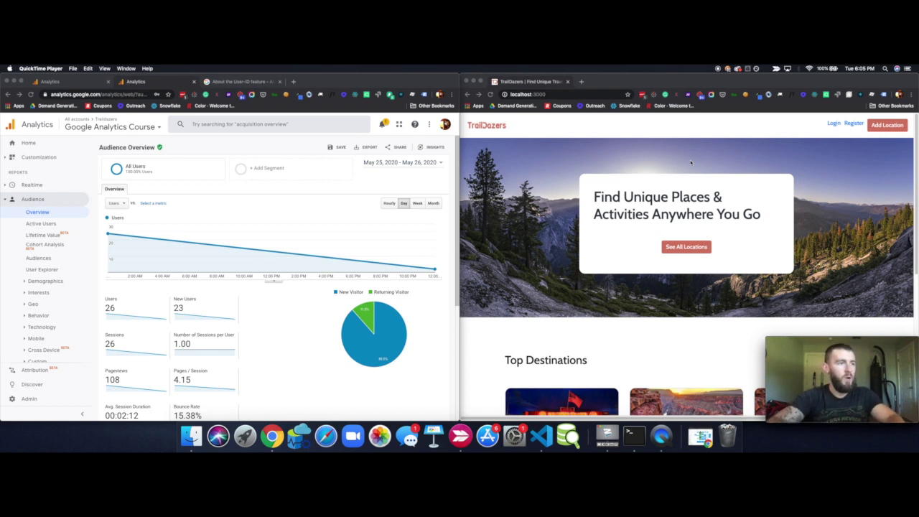
Note the localhost:3000 site address, then view the Realtime Overview showing 1 active desktop user
click(532, 132)
click(554, 94)
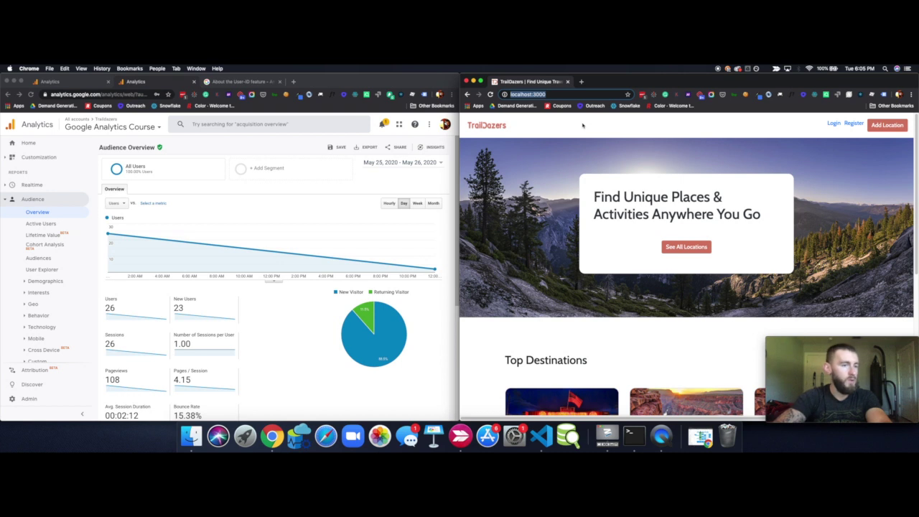
click(36, 214)
click(32, 184)
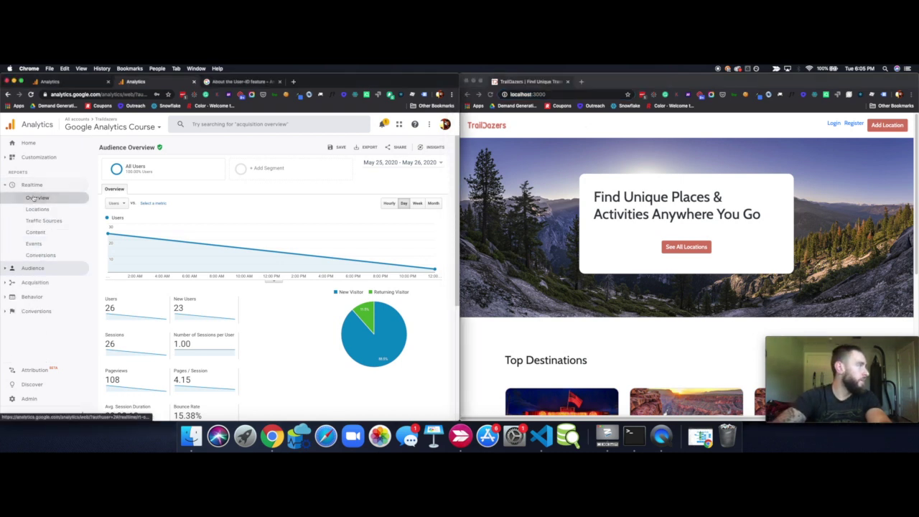
click(36, 198)
scroll(351, 369, down, 2)
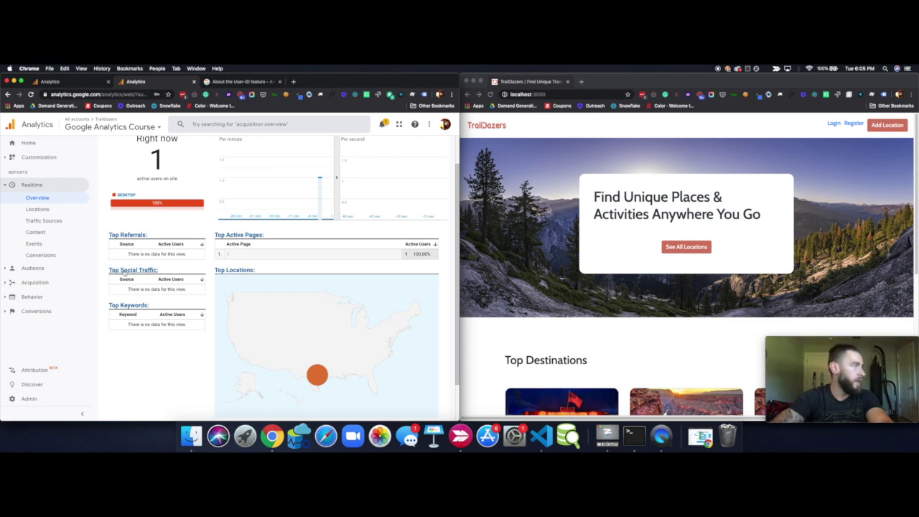
click(32, 267)
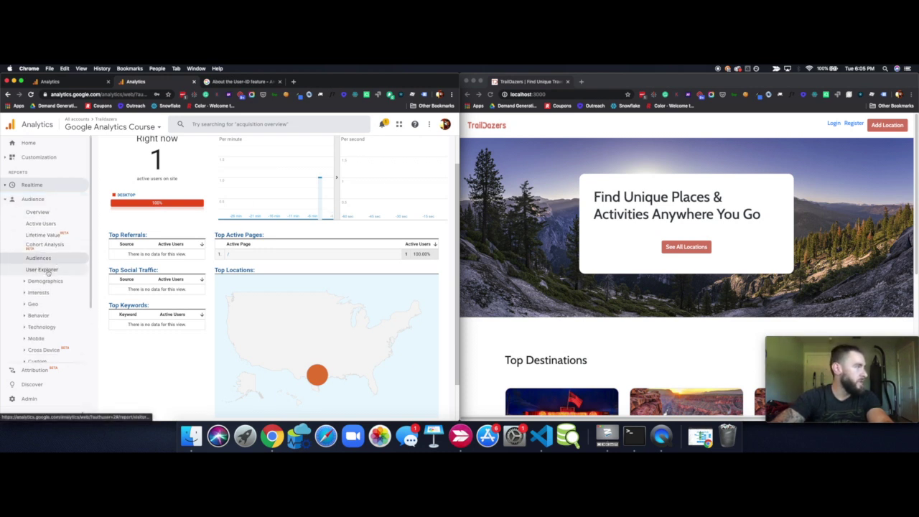
Open Audience > User Explorer and select the first visitor's client ID for May 19–25, 2020
click(41, 269)
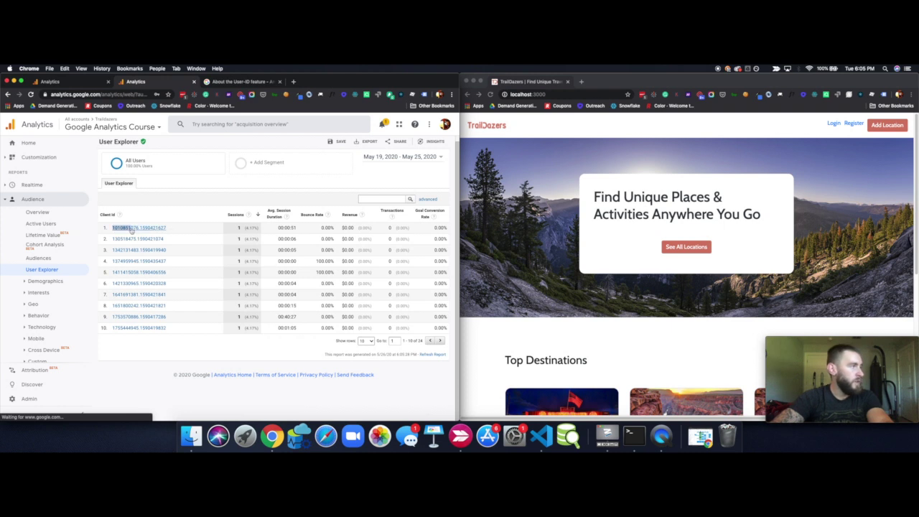
double_click(165, 228)
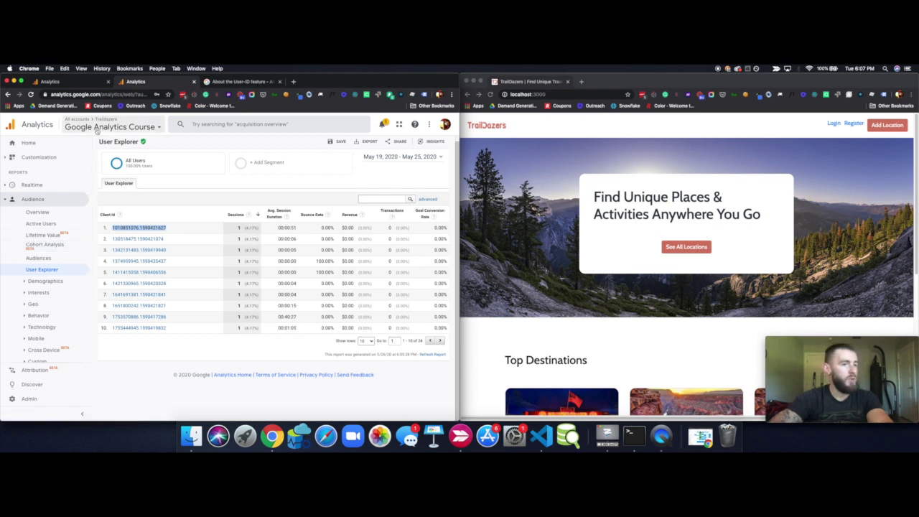
Open the property's User-ID settings under Admin > Tracking Info and review the User-ID policy
click(27, 400)
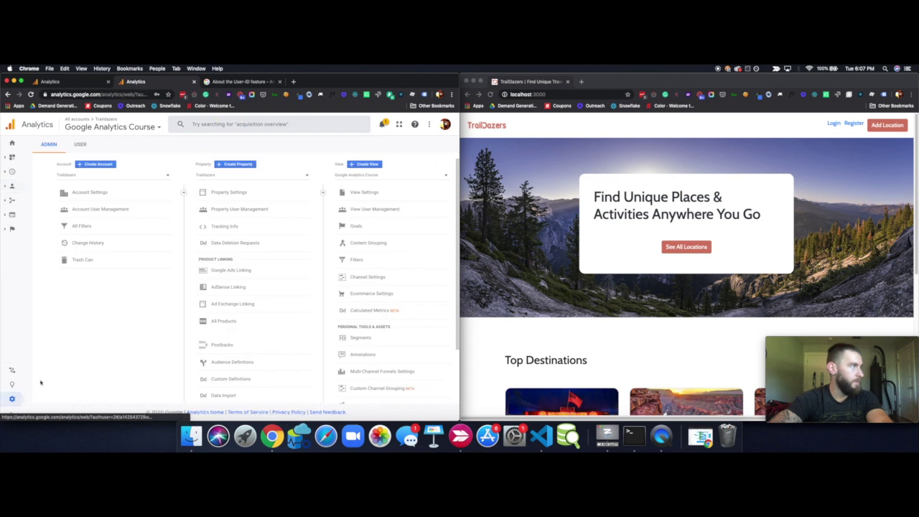
click(235, 227)
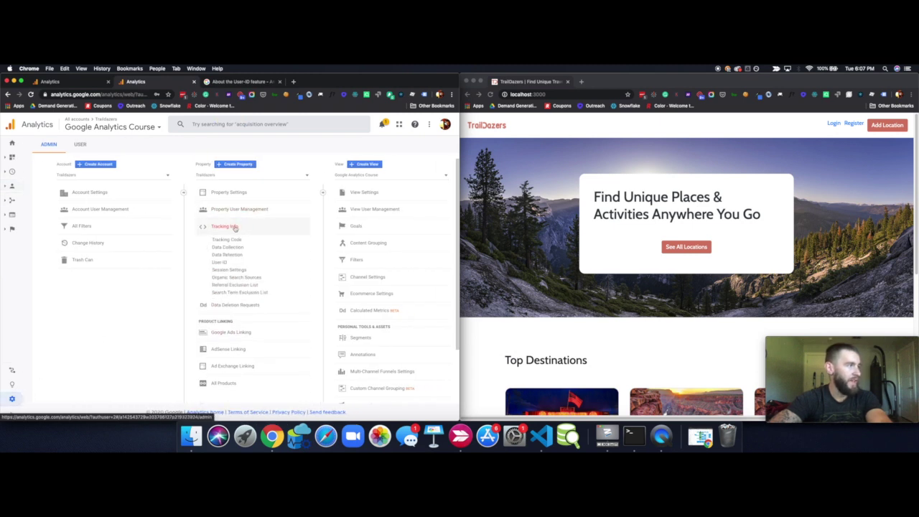
click(224, 263)
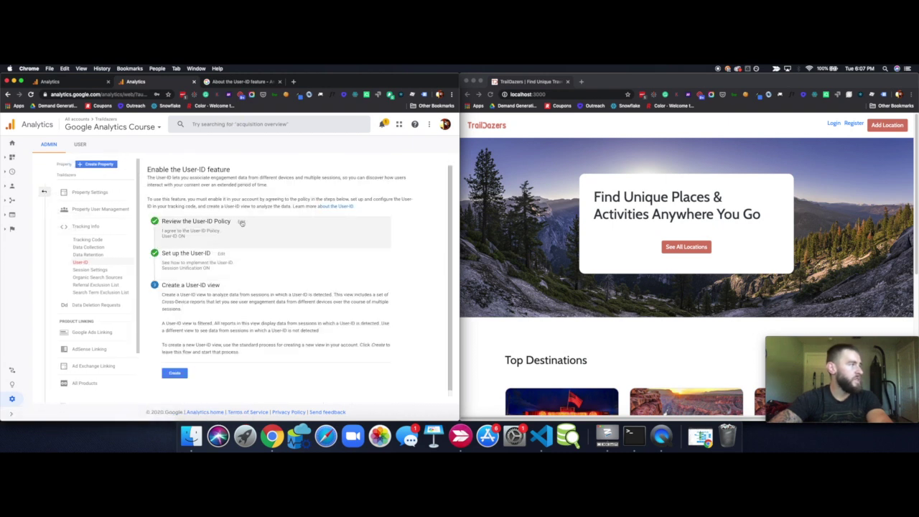
click(242, 223)
scroll(215, 273, down, 2)
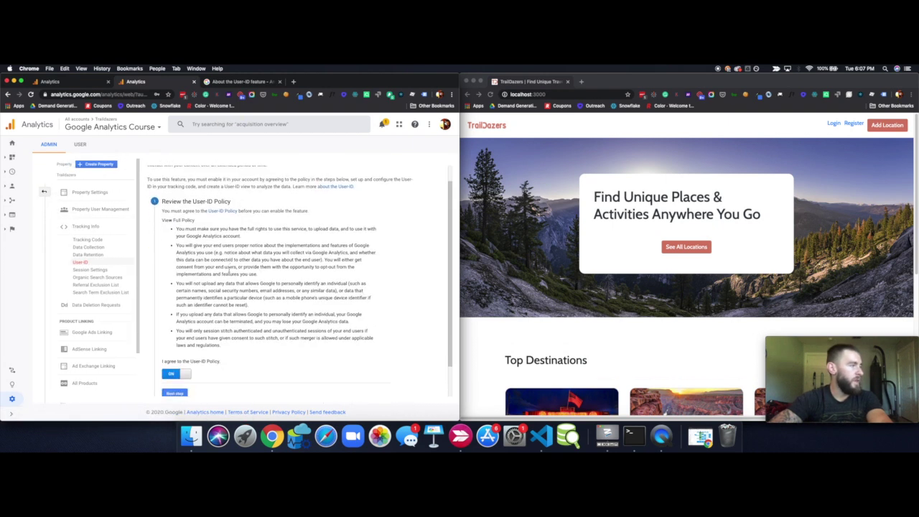
scroll(188, 336, up, 1)
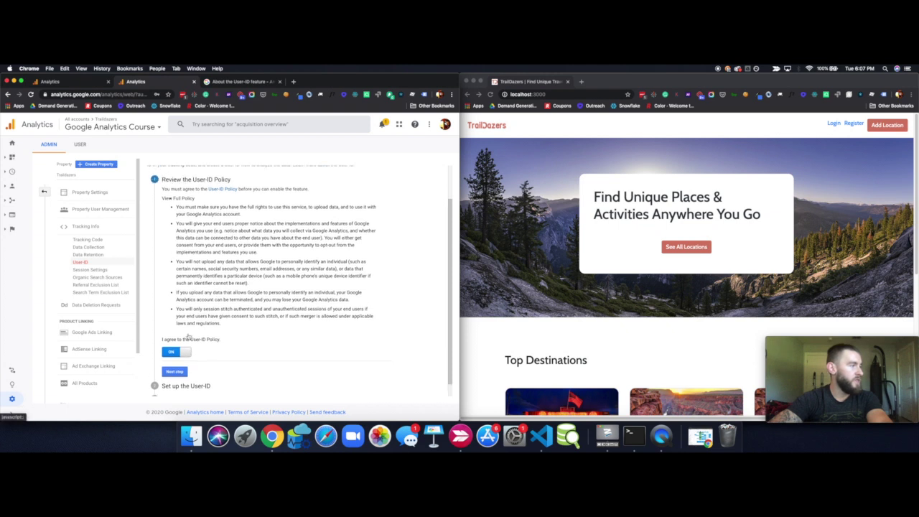
Accept the User-ID policy and complete the gtag setup step, leaving Session Unification on
click(180, 381)
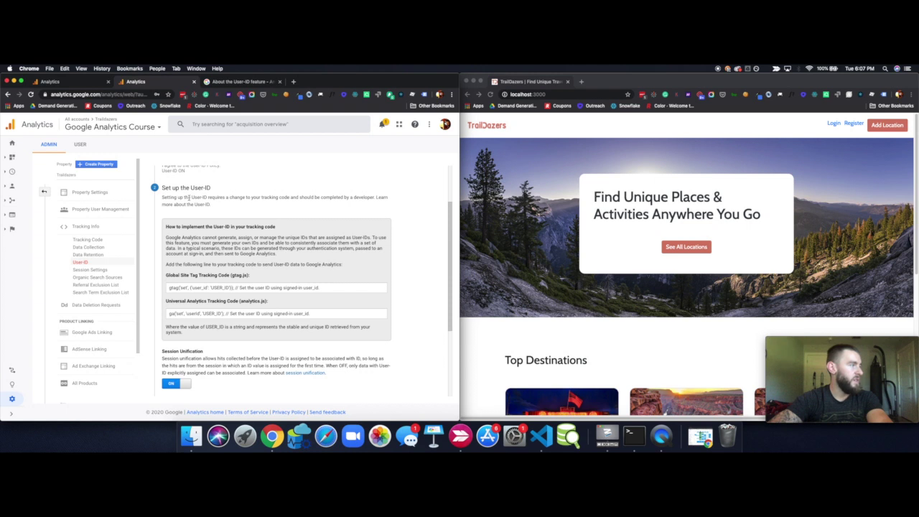
scroll(189, 198, down, 1)
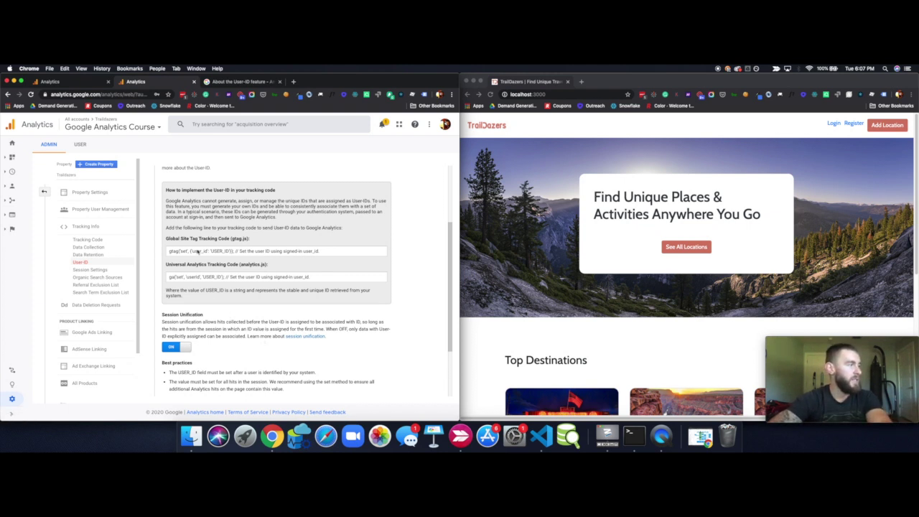
click(220, 251)
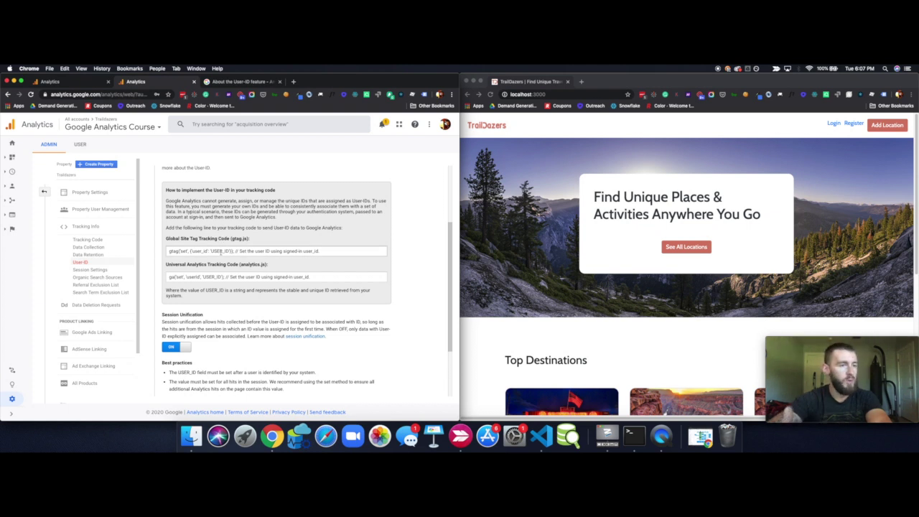
scroll(220, 251, down, 3)
click(176, 371)
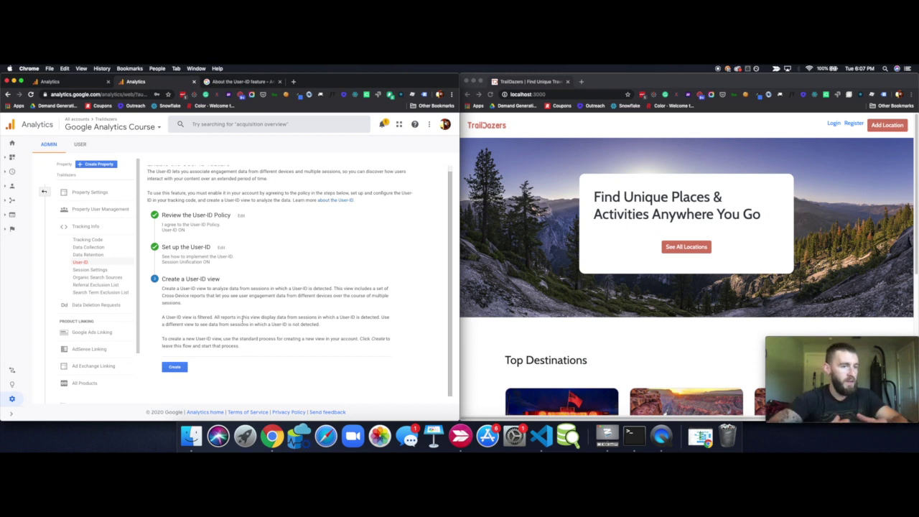
click(156, 127)
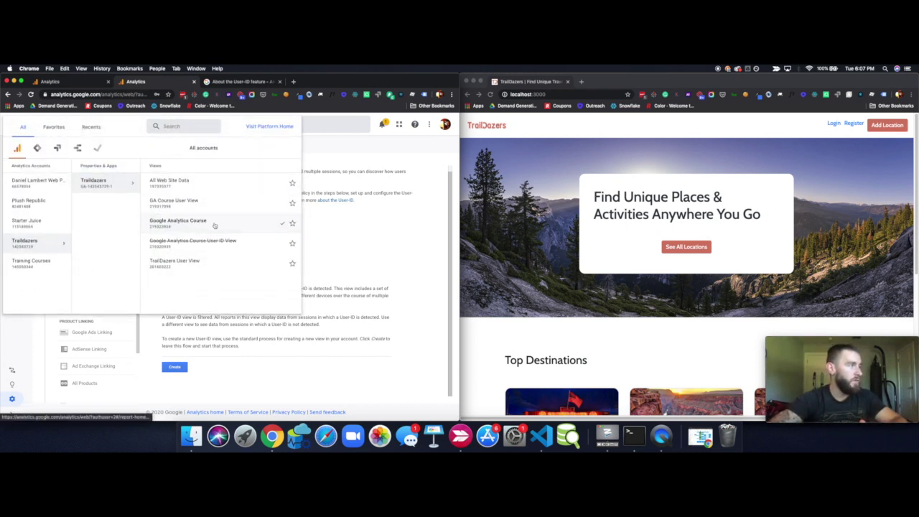
Start a new User-ID reporting view from the User-ID setup
click(324, 233)
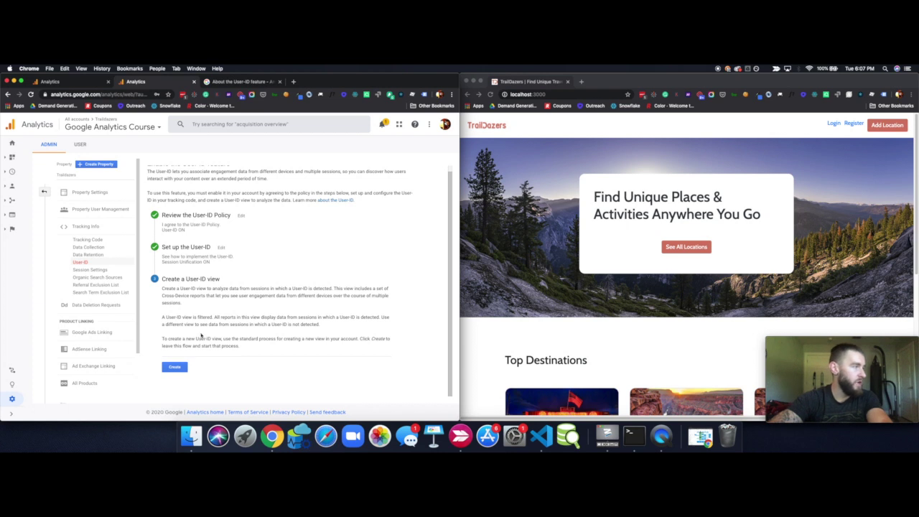
click(175, 367)
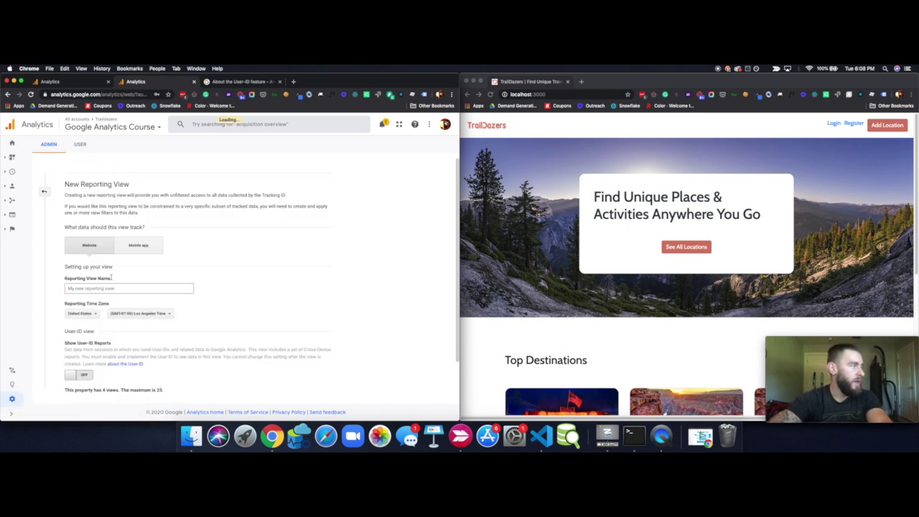
scroll(117, 308, down, 2)
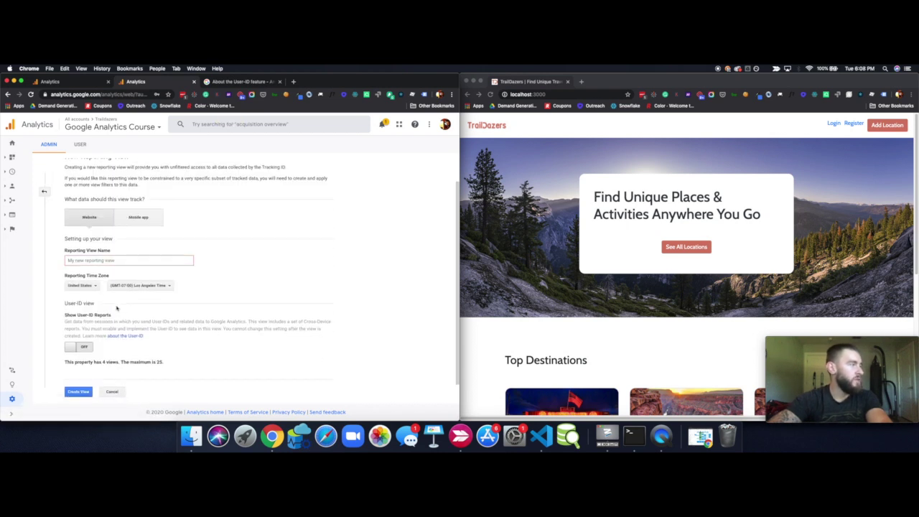
click(83, 261)
scroll(75, 345, down, 1)
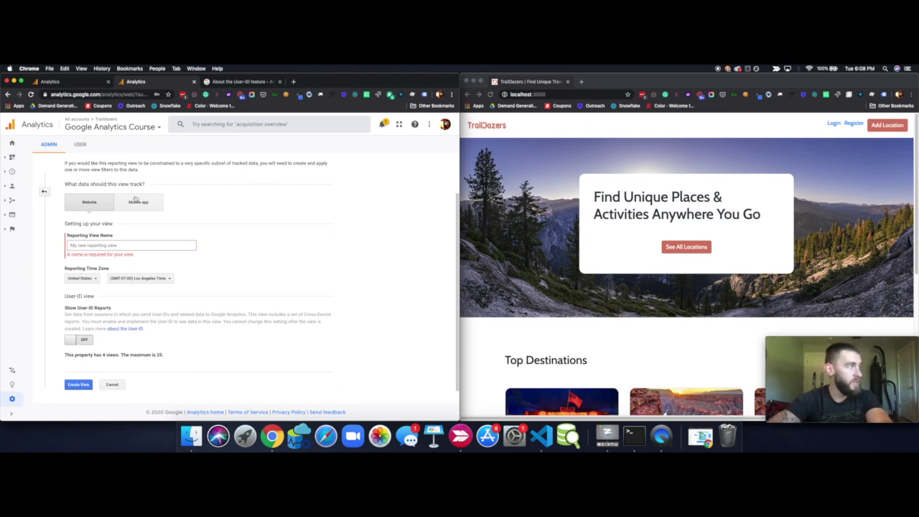
click(147, 131)
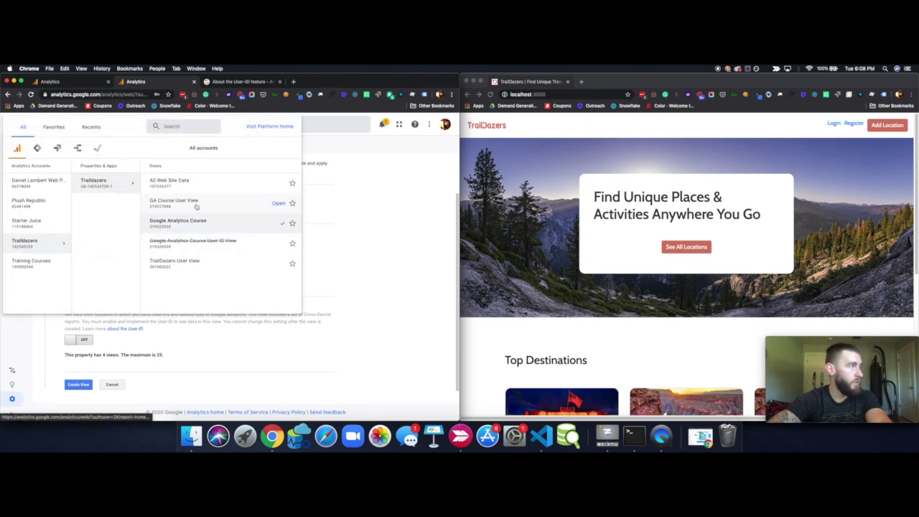
click(367, 221)
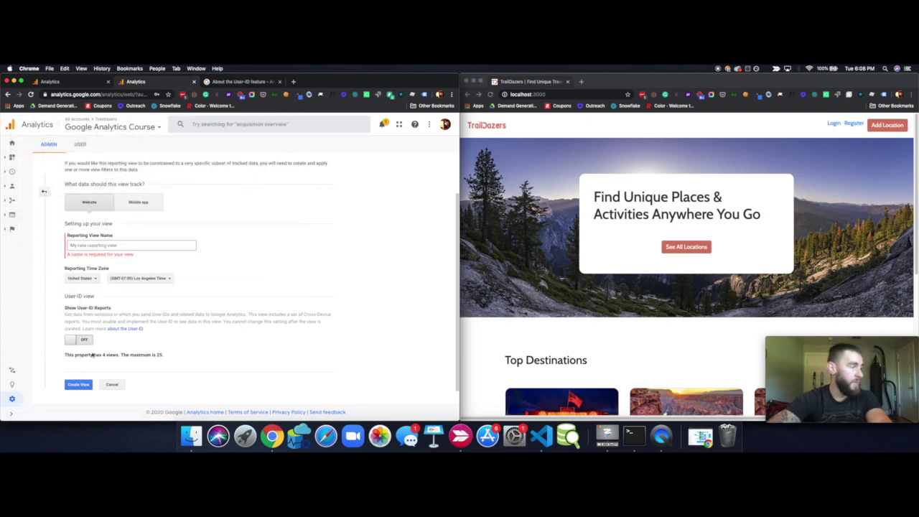
Name the view 'Google Analytics Course User ID View' with Los Angeles time, then cancel the form
click(91, 246)
text(Google Analytics Course User ID View)
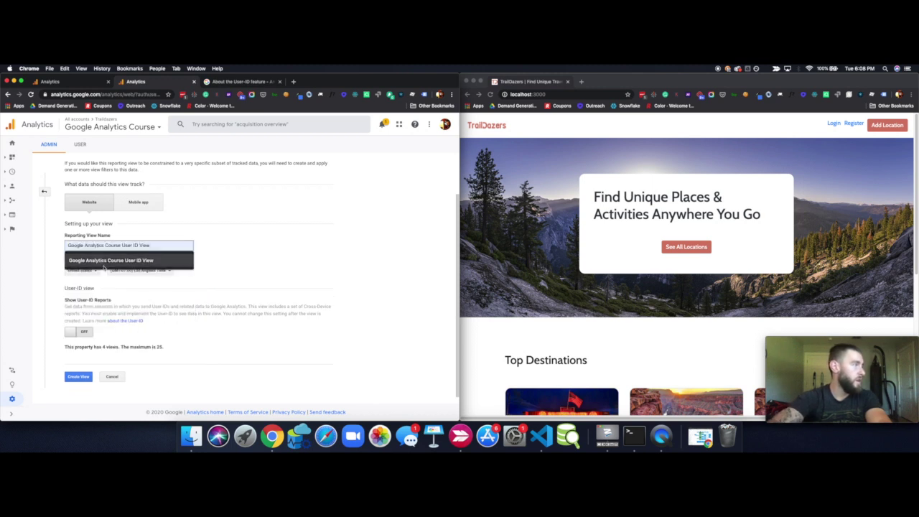
click(102, 263)
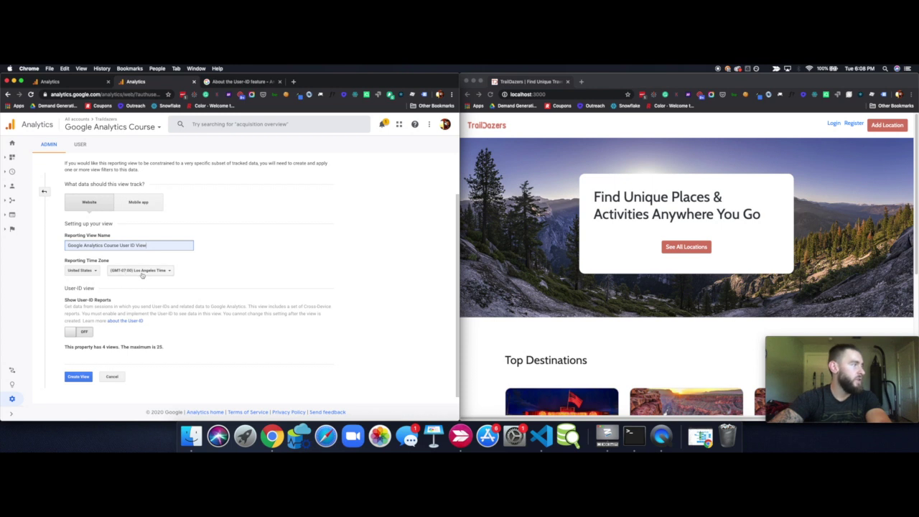
click(141, 272)
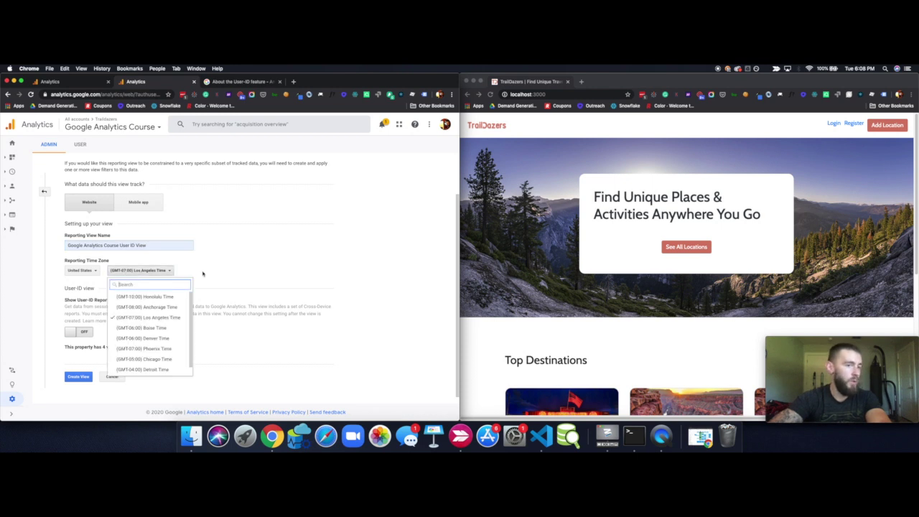
click(248, 268)
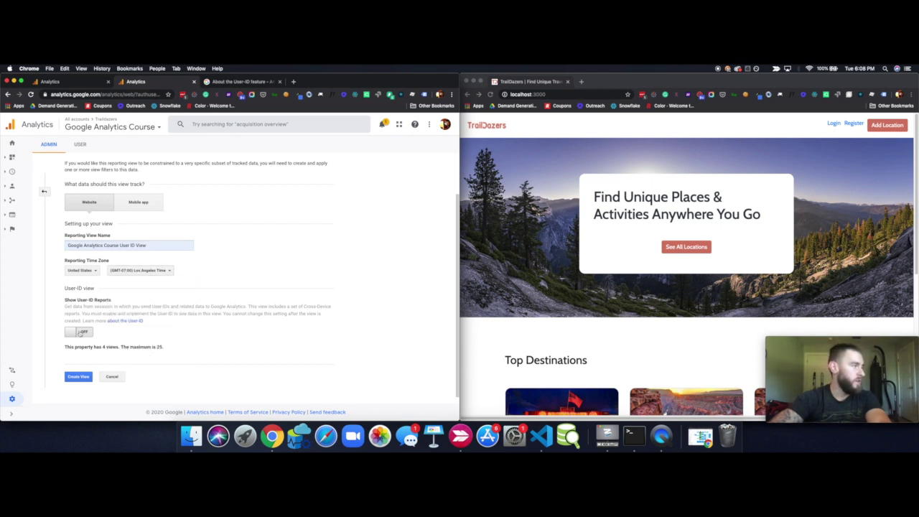
click(111, 375)
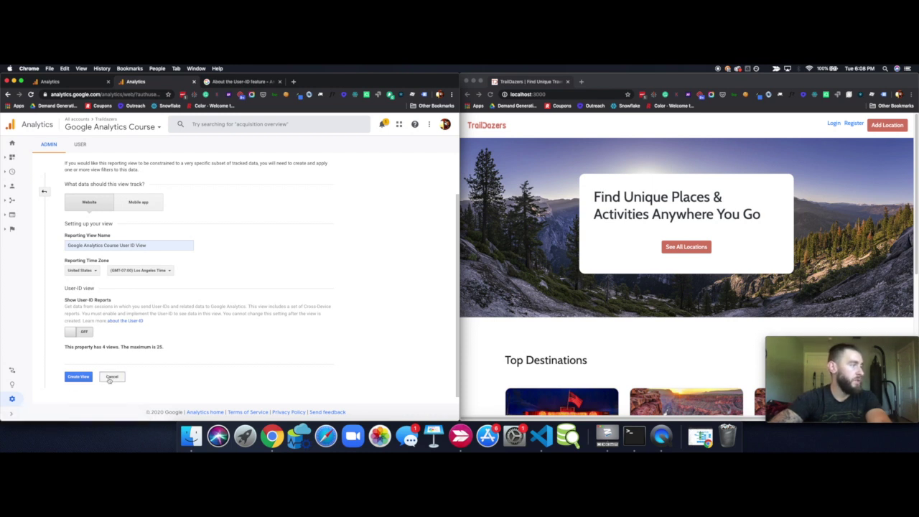
click(10, 173)
Check the Realtime overview, then open the property's User-ID settings from Admin > Tracking Info
click(32, 198)
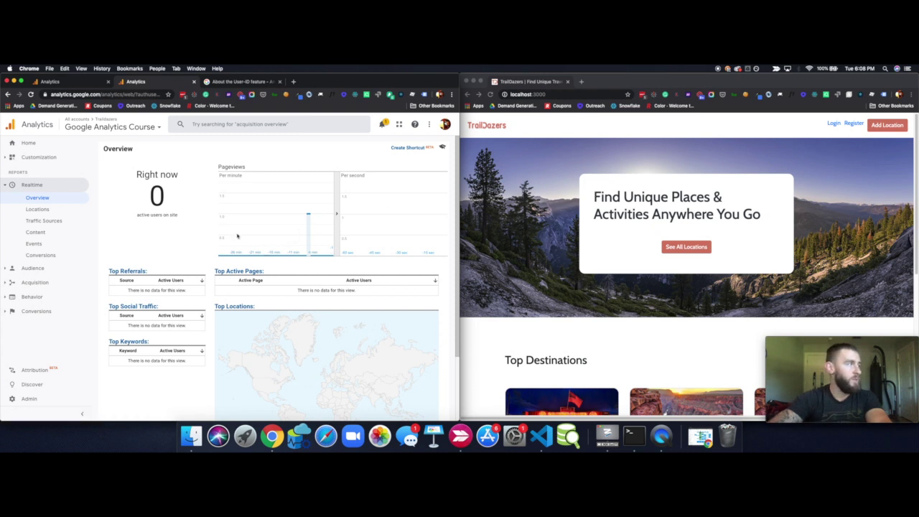
click(29, 399)
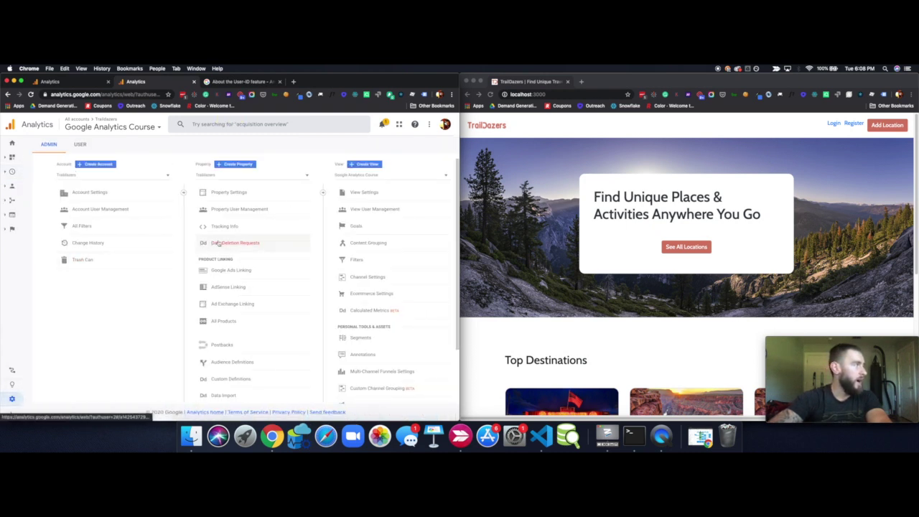
click(223, 227)
click(219, 262)
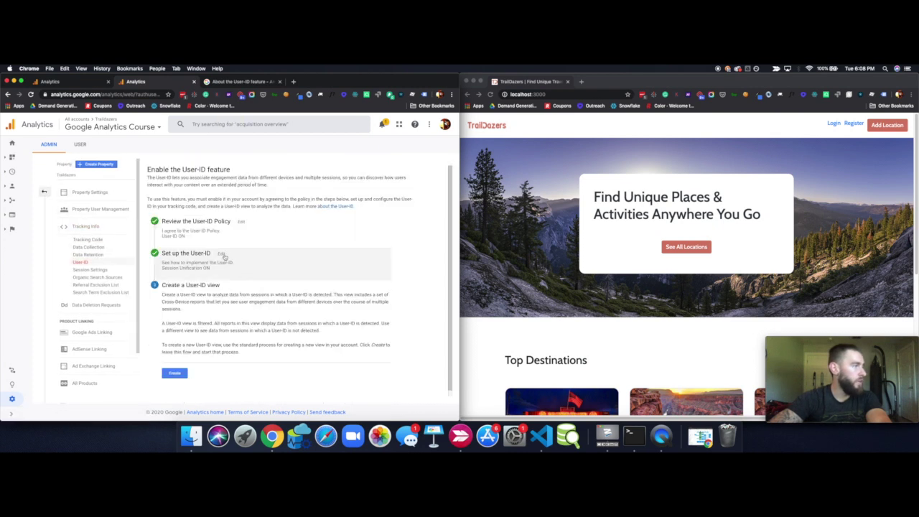
Expand 'Set up the User-ID' and select the gtag.js and analytics.js ga('set','userId',...) lines
click(222, 254)
scroll(302, 273, down, 3)
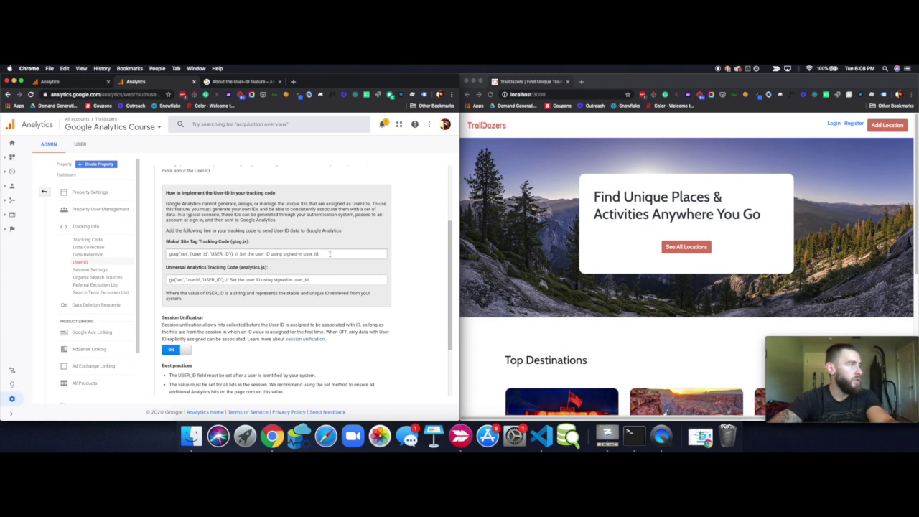
drag(329, 252, 166, 256)
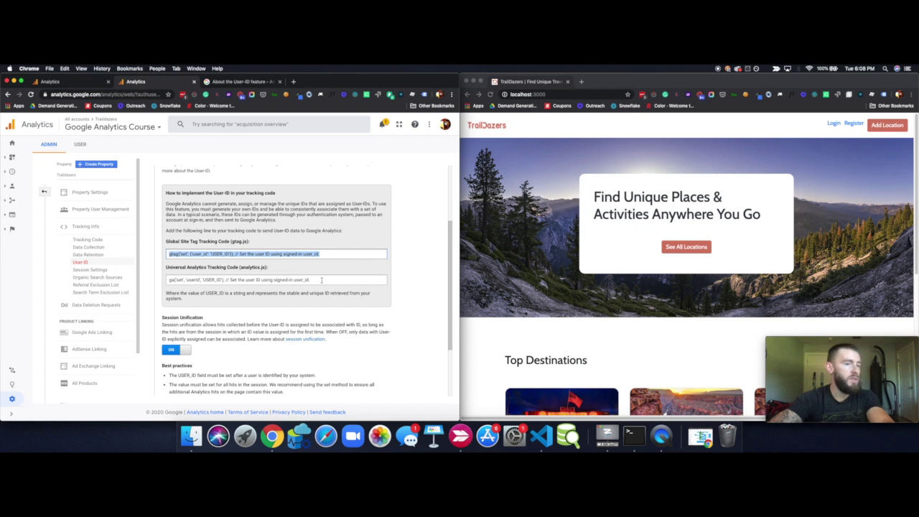
drag(320, 280, 186, 279)
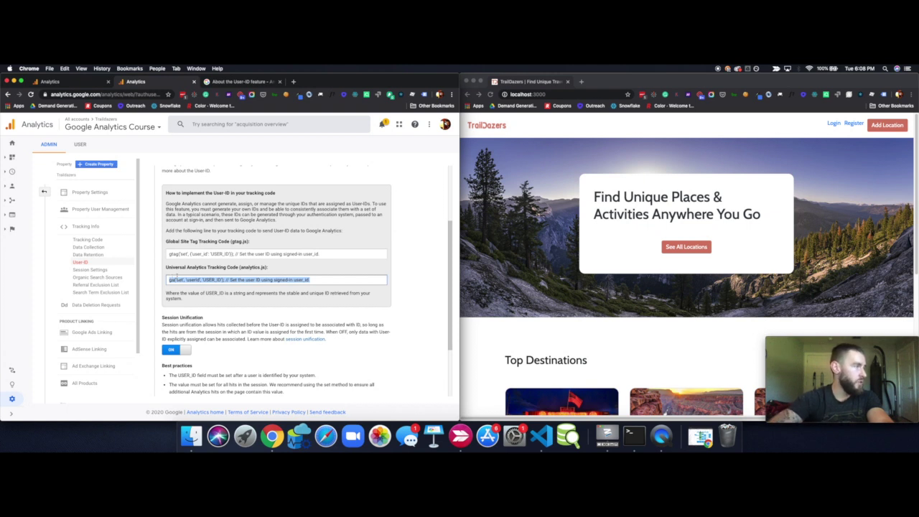
triple_click(208, 279)
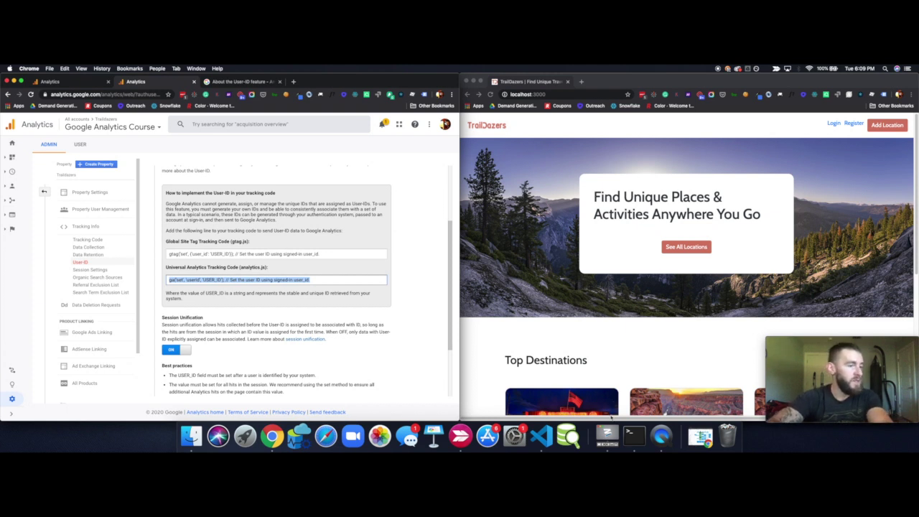
click(574, 131)
Log in to TrailDazers with the demo account's username and password
click(834, 124)
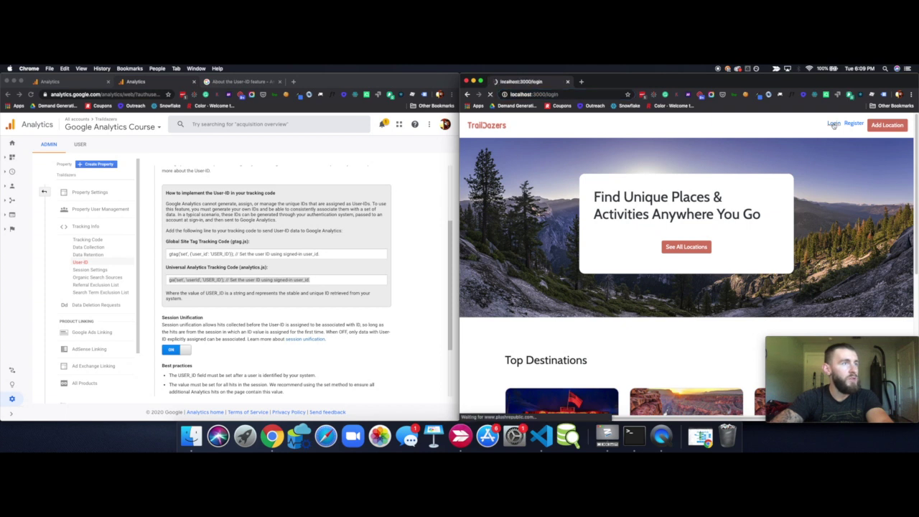
click(648, 190)
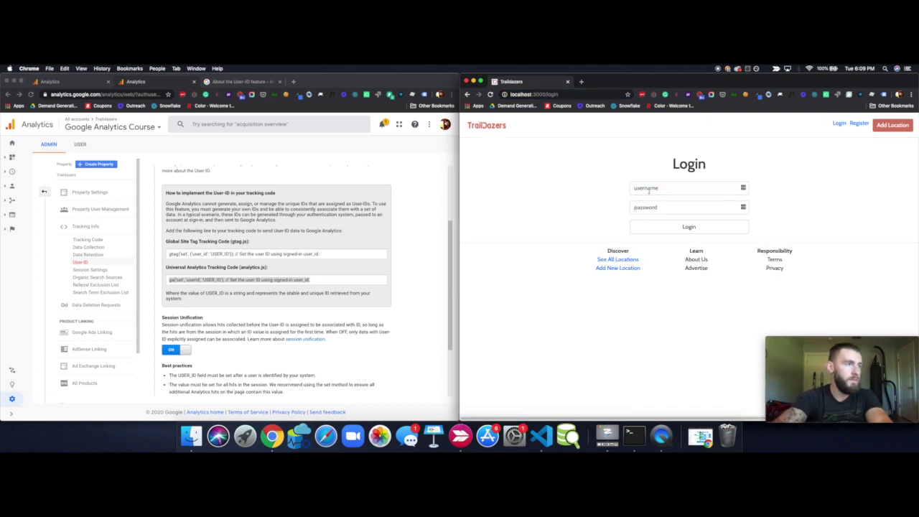
text(danny)
key(Tab)
text(12345)
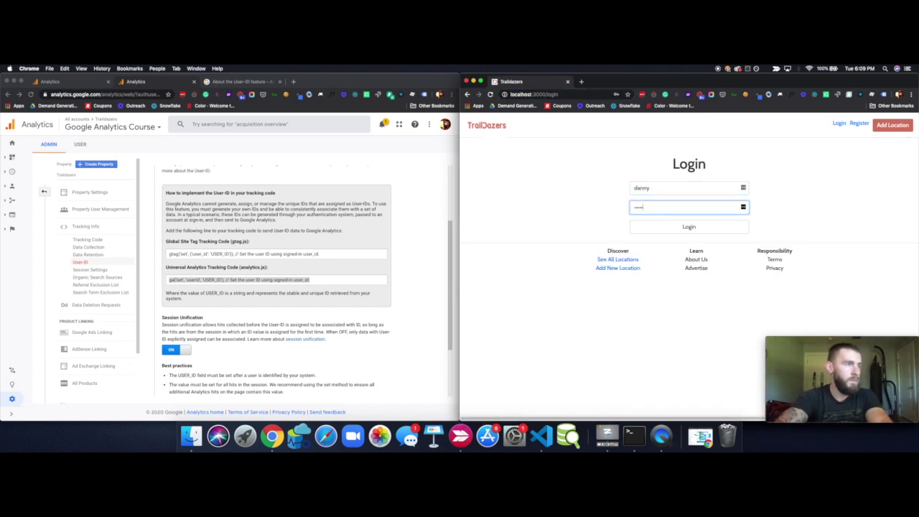
click(673, 229)
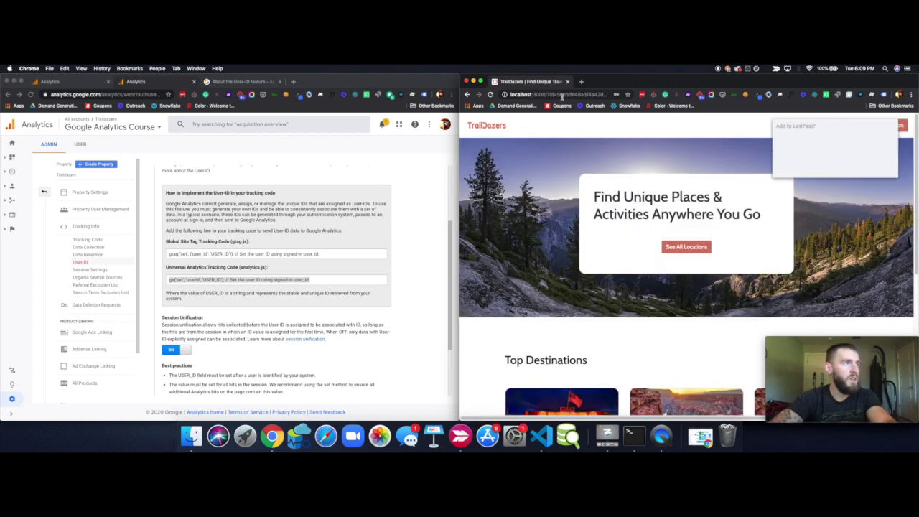
Select the user id in the home page address and dismiss the password-saving prompt
double_click(555, 96)
click(539, 94)
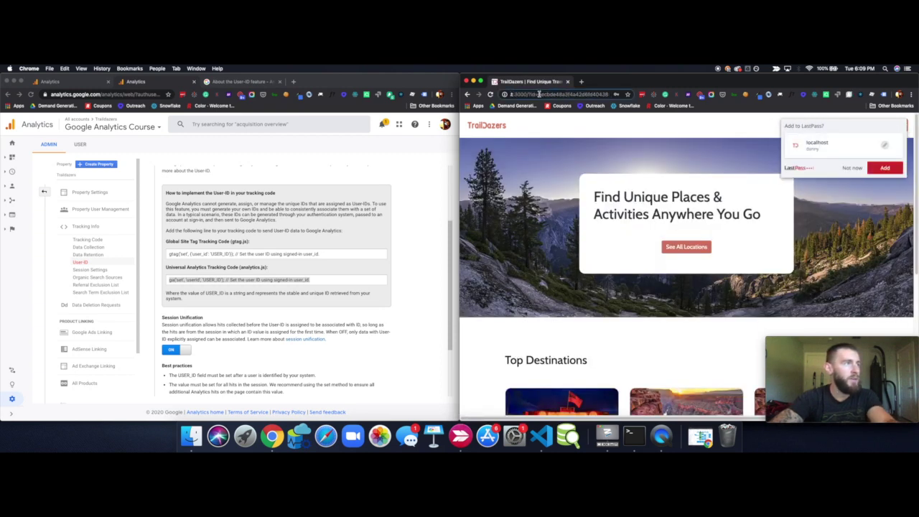
drag(538, 94, 607, 93)
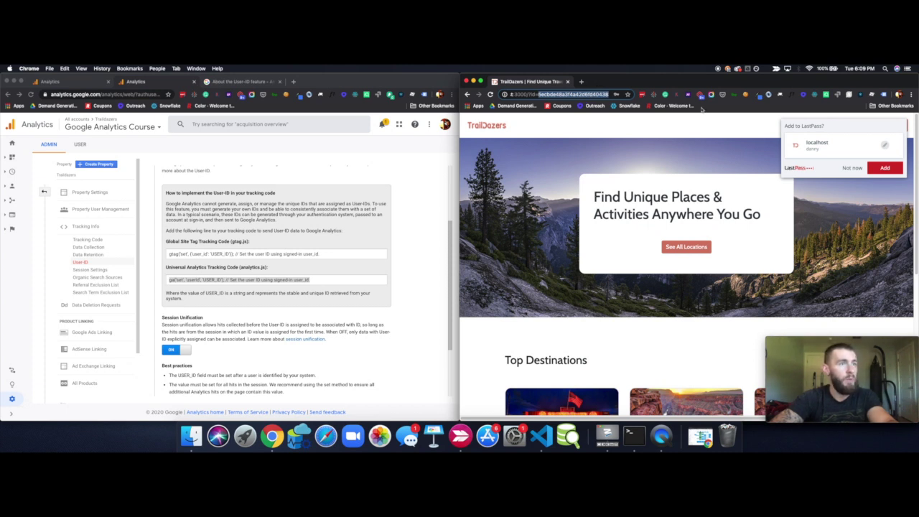
click(852, 168)
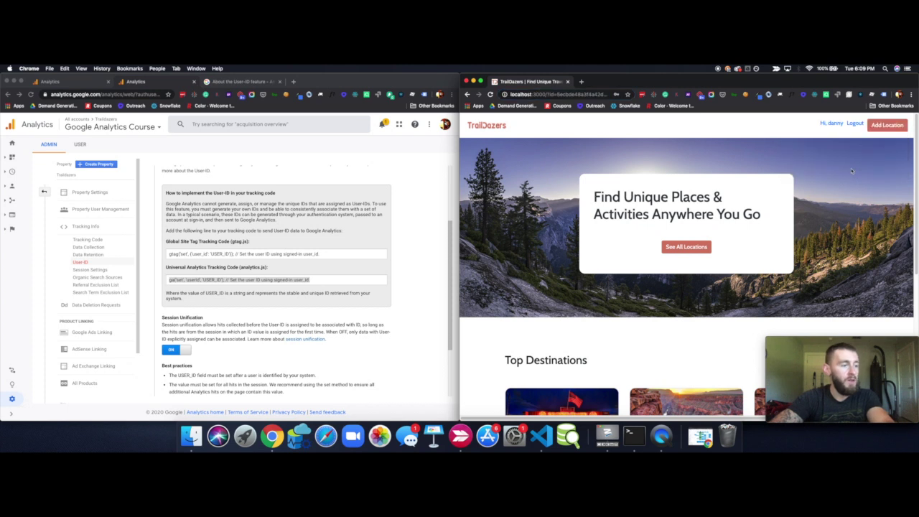
Open login.js and inspect the tracked userId req.user._id.toString() and the '/?id=' redirect
click(543, 435)
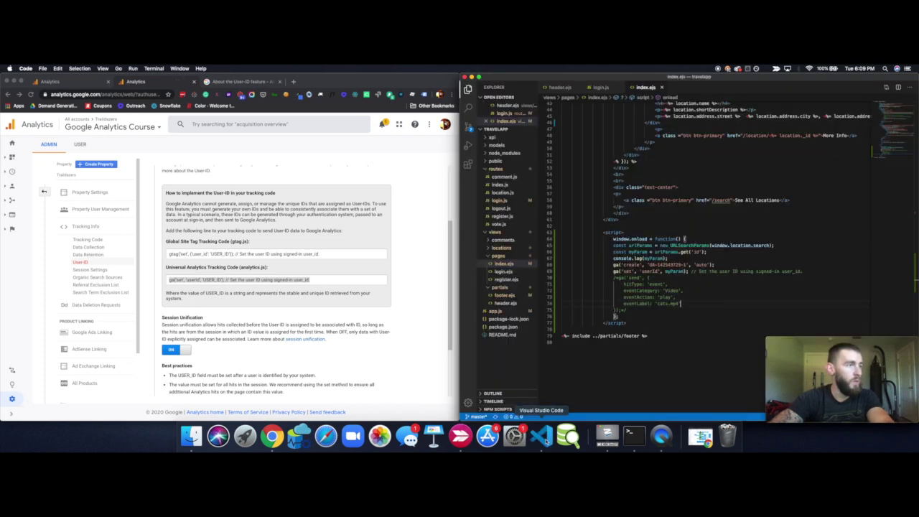
scroll(752, 334, up, 2)
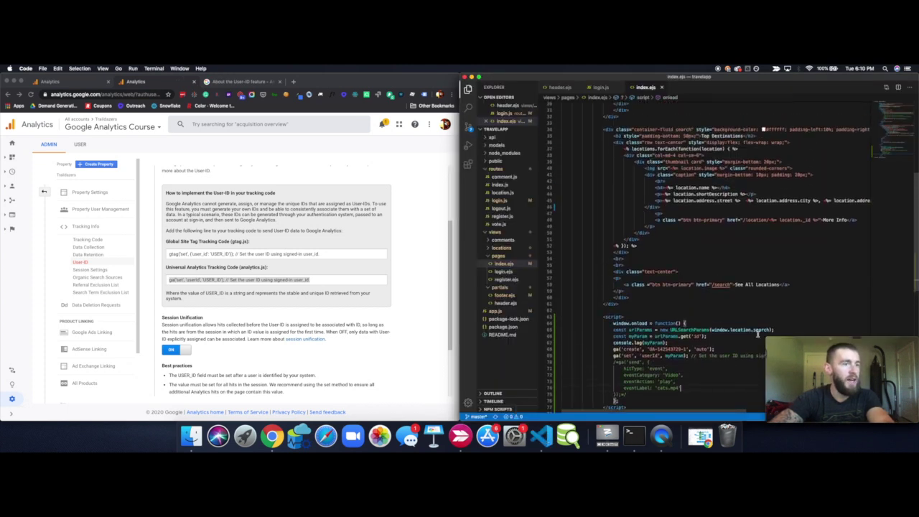
click(600, 88)
scroll(641, 237, up, 1)
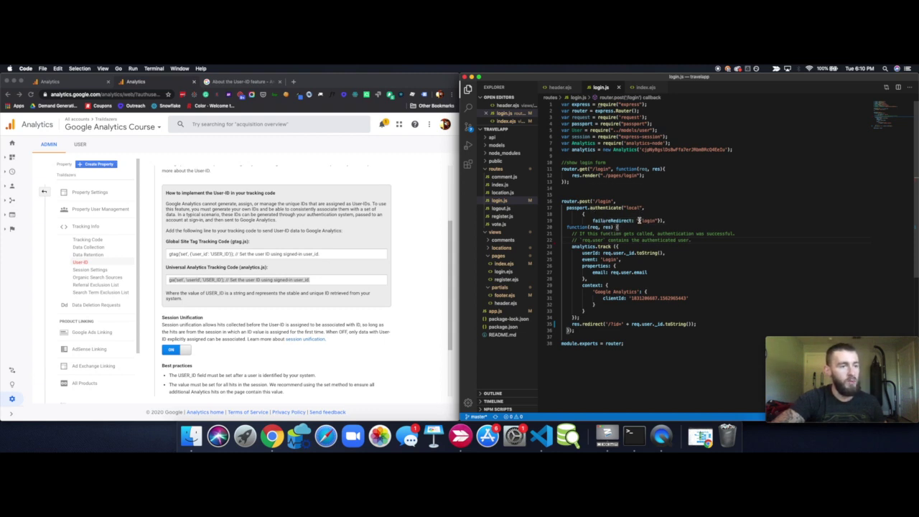
click(663, 253)
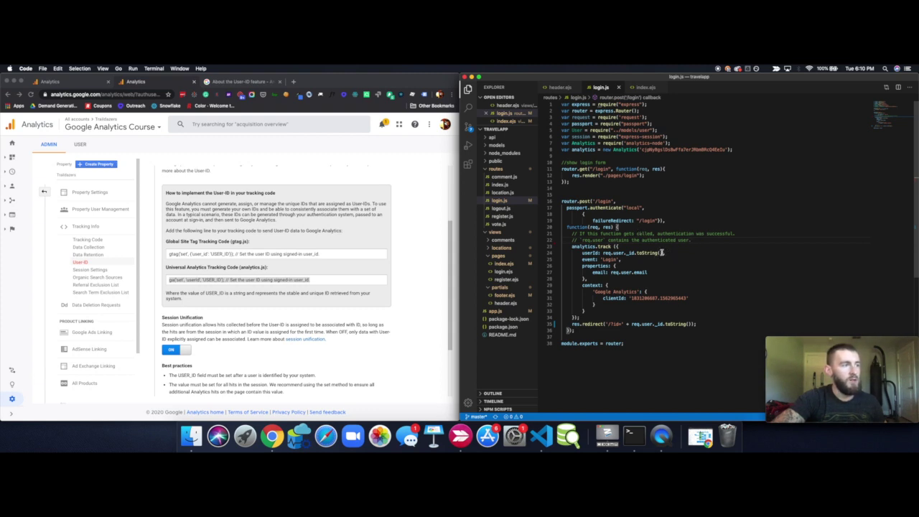
drag(662, 253, 605, 253)
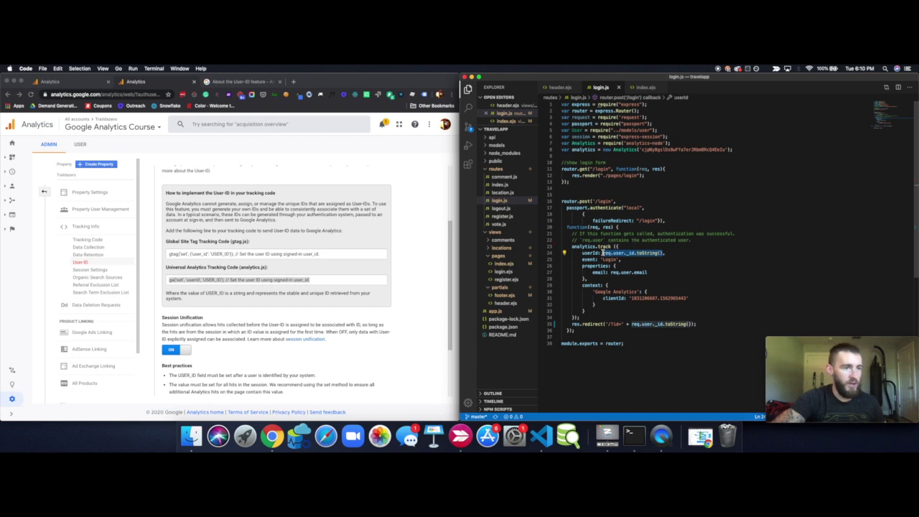
click(646, 316)
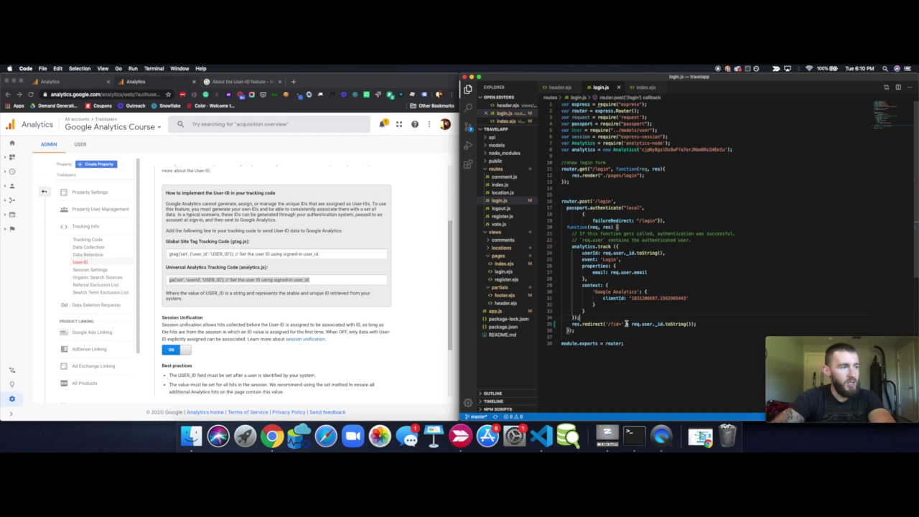
click(610, 324)
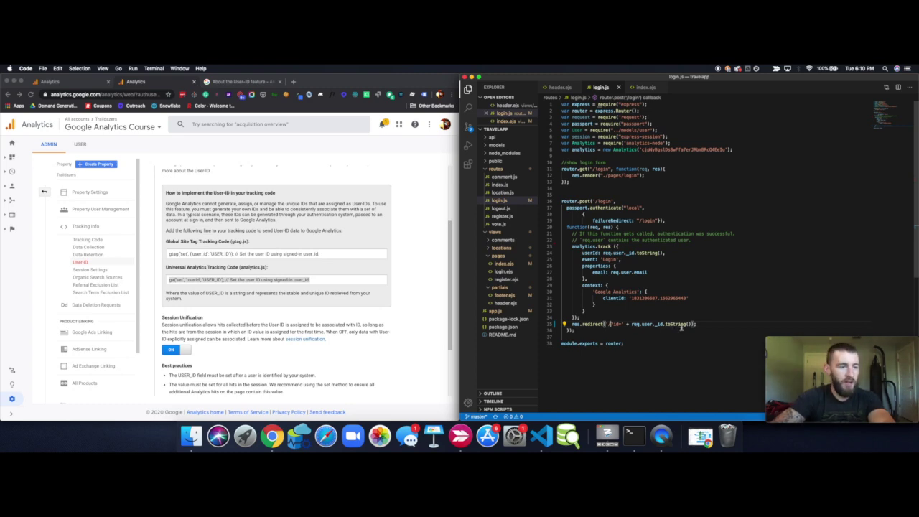
Check the id in the TrailDazers address, then find the window.onload script in index.ejs
key(ctrl+Up)
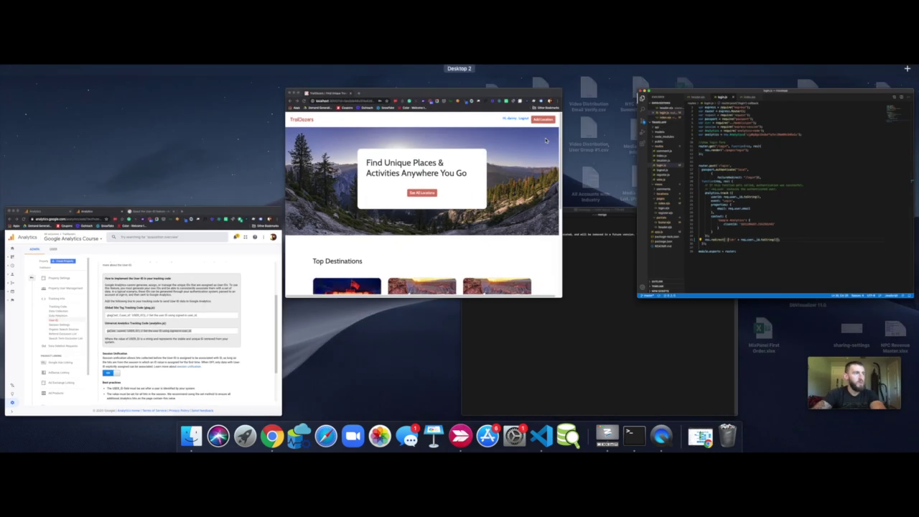
click(345, 177)
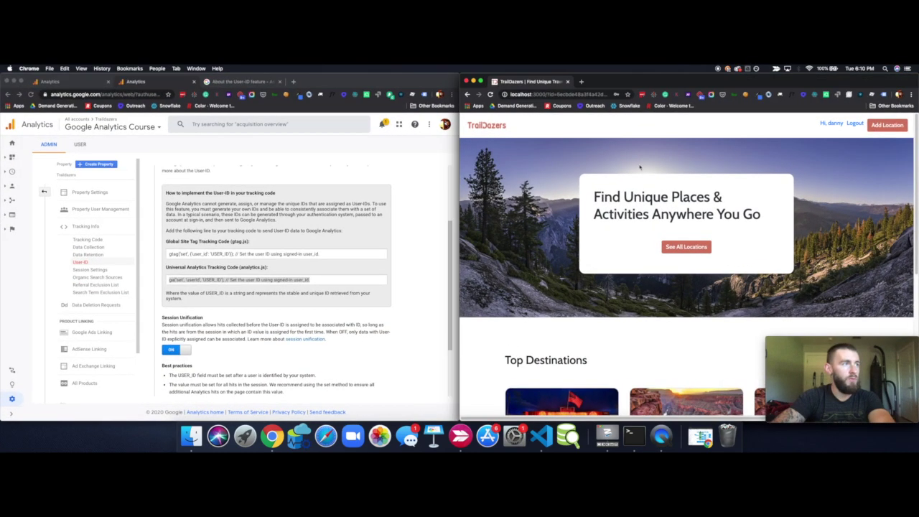
click(572, 94)
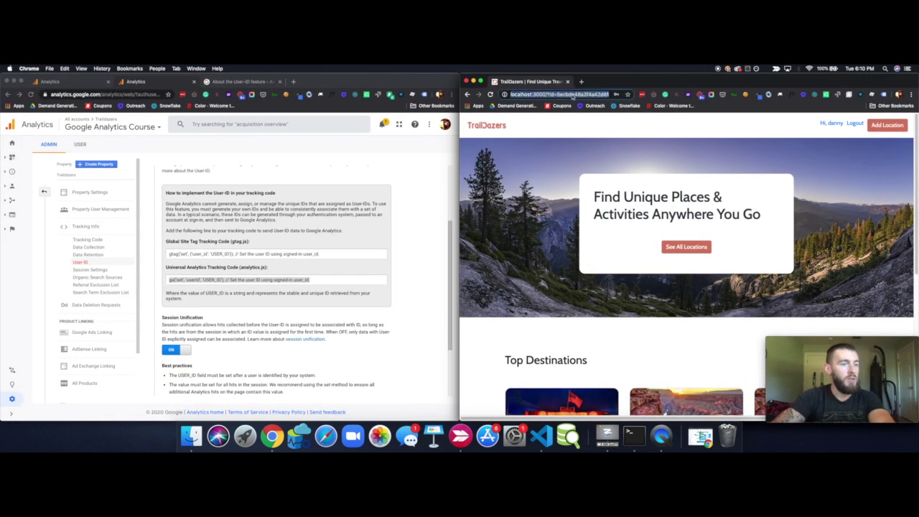
click(542, 436)
click(650, 86)
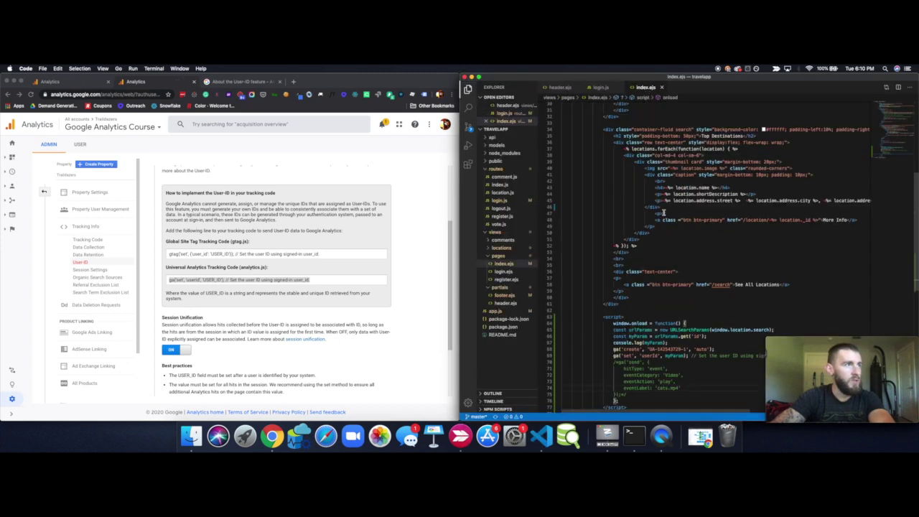
scroll(664, 213, up, 3)
scroll(664, 212, down, 15)
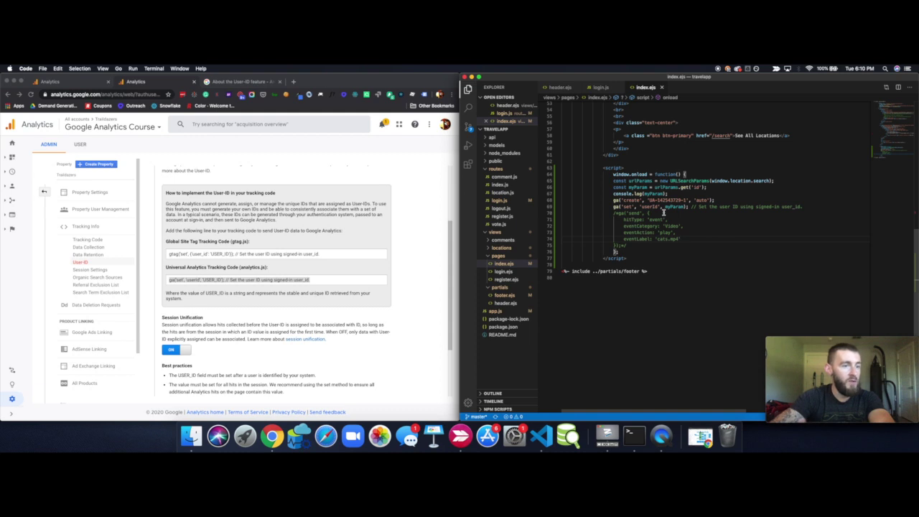
scroll(663, 211, up, 1)
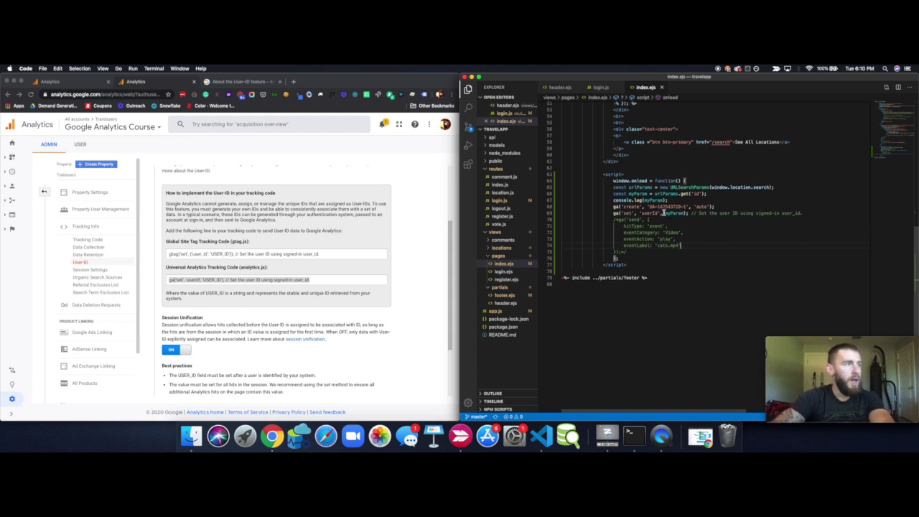
click(615, 182)
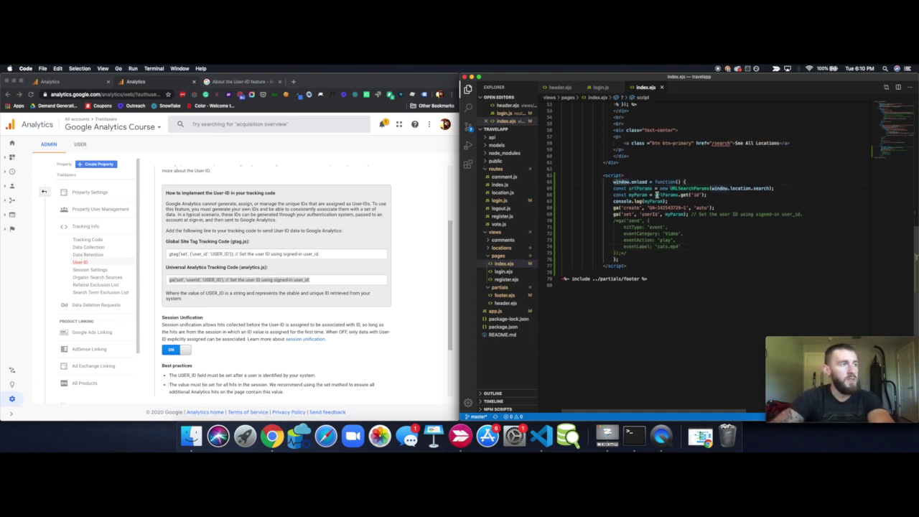
double_click(635, 182)
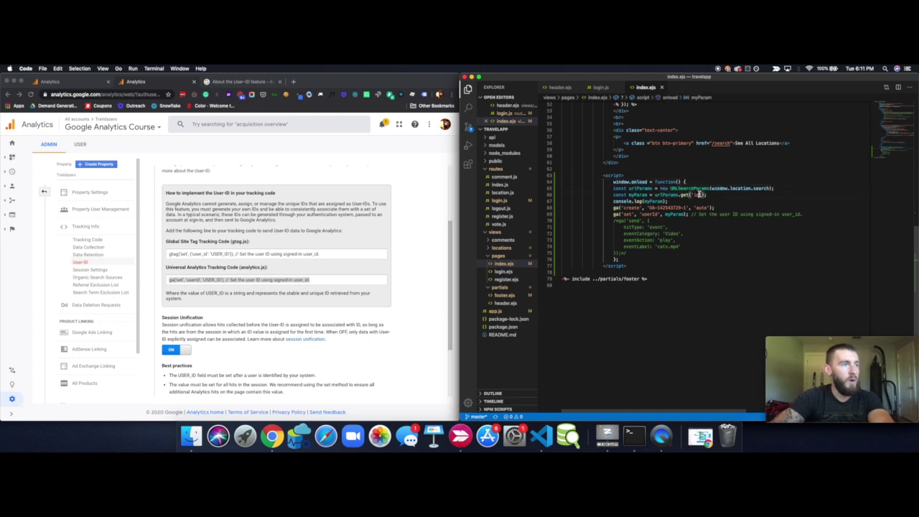
Enter 'id' in urlParams.get('') on line 66 so myParam reads the URL's id parameter
key(ctrl+Up)
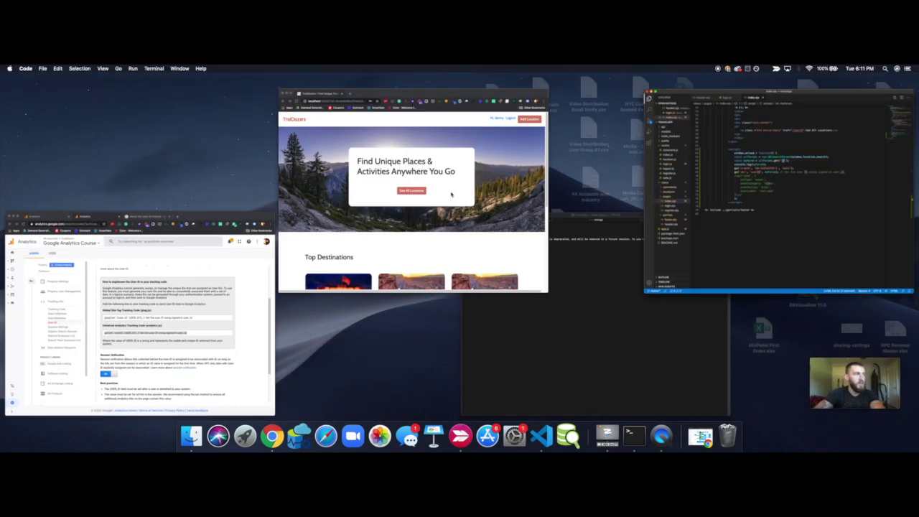
click(451, 194)
click(556, 94)
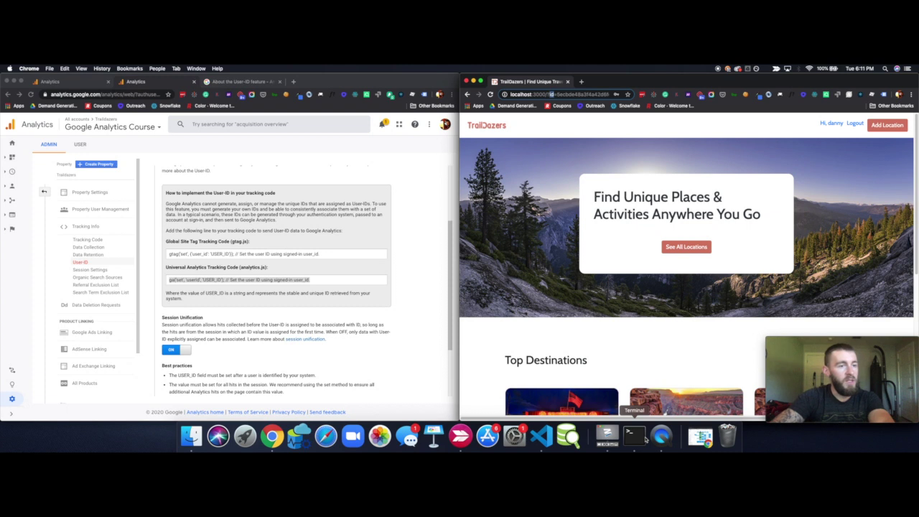
click(542, 436)
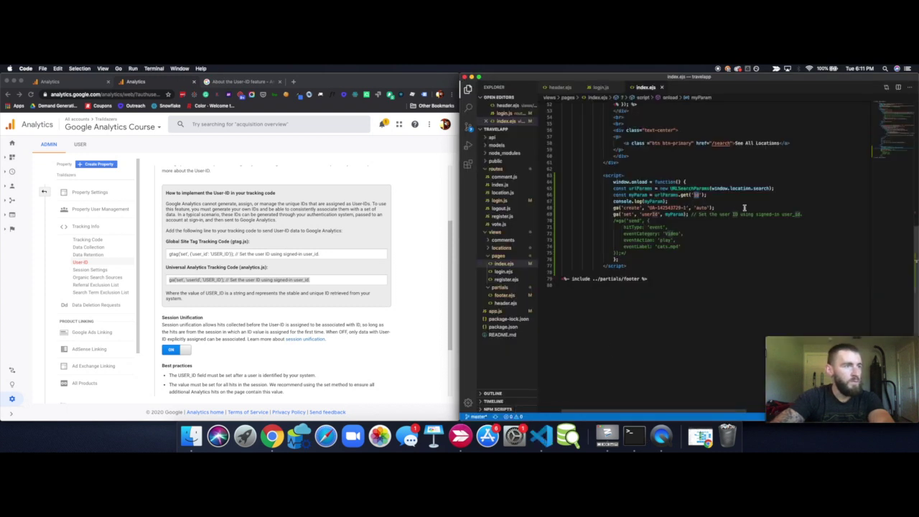
text(id)
click(642, 195)
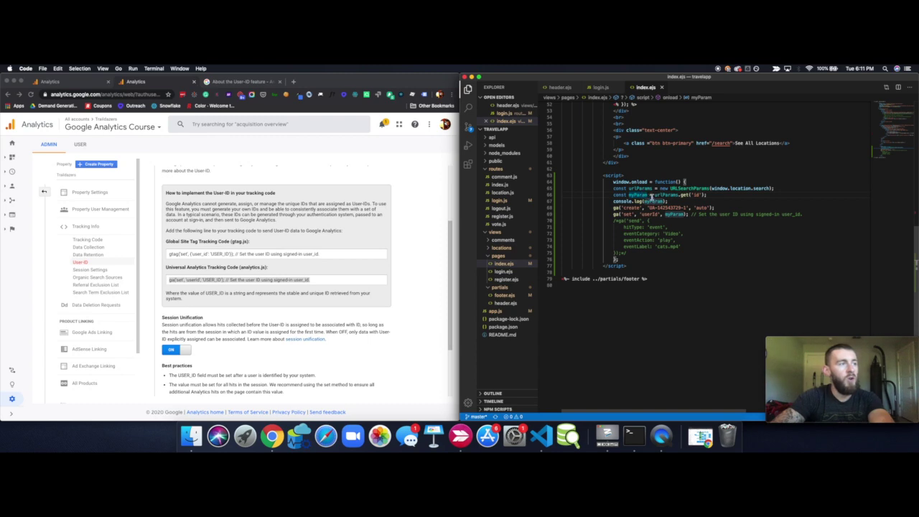
click(661, 202)
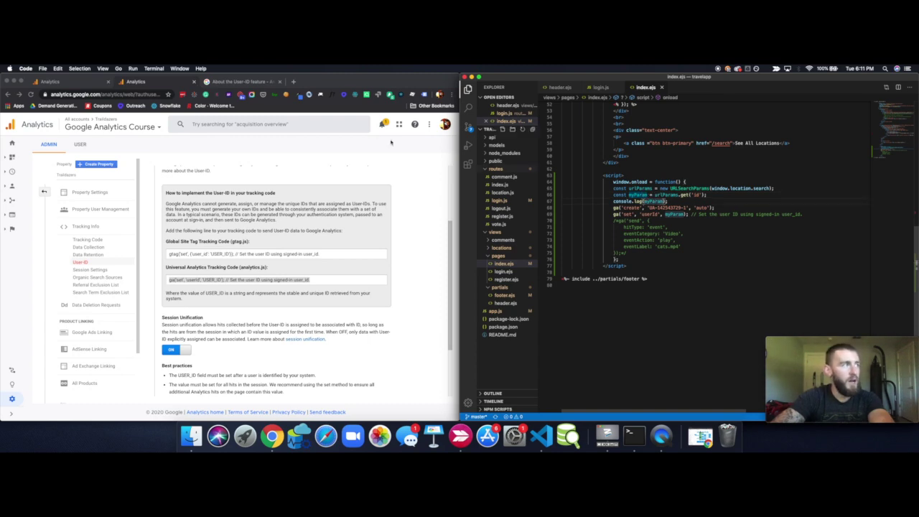
key(ctrl+Up)
Inspect the TrailDazers page, confirm the console logs the user's id, then close DevTools
click(453, 195)
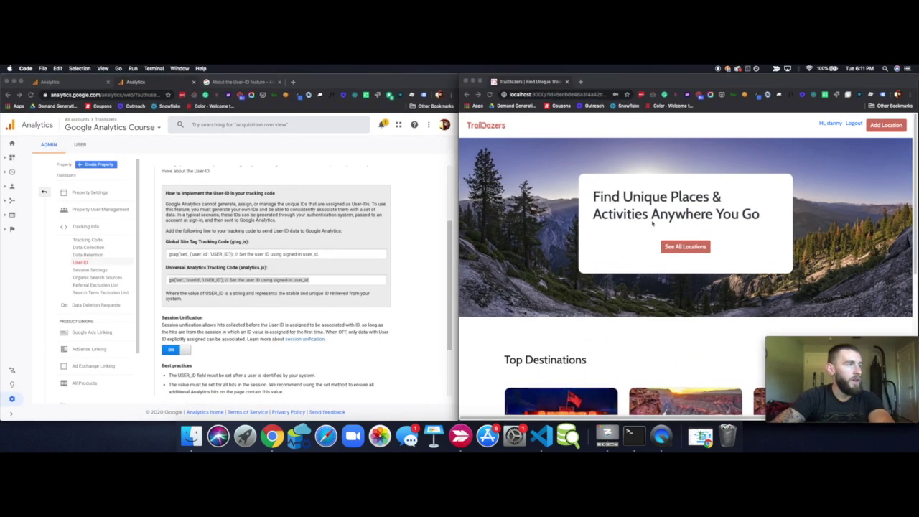
right_click(707, 165)
click(724, 293)
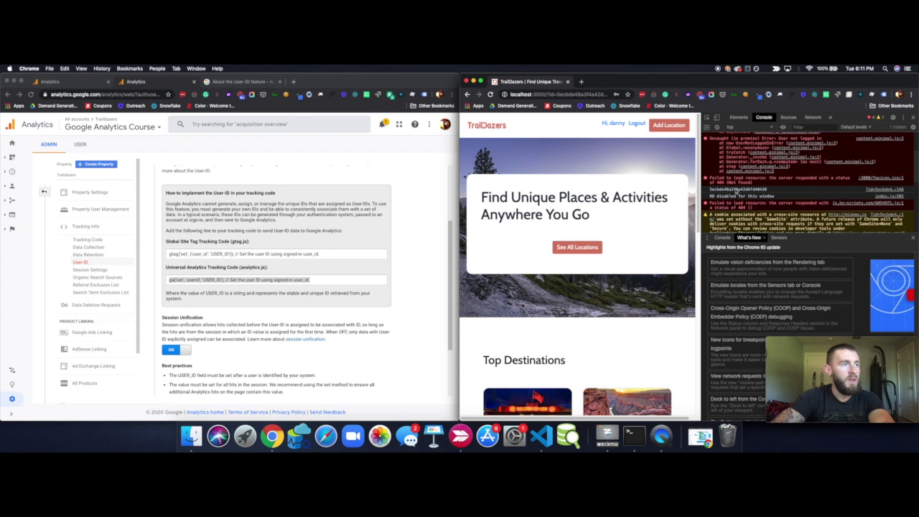
drag(774, 190, 711, 191)
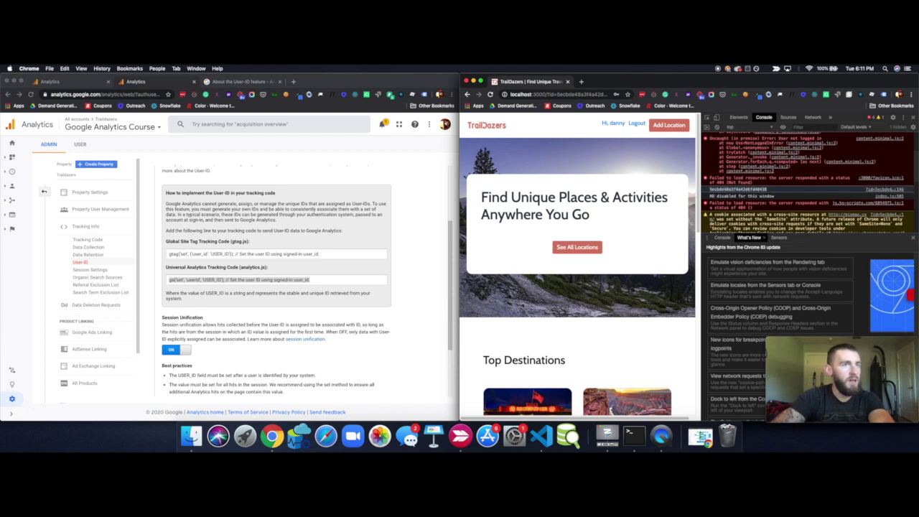
click(913, 118)
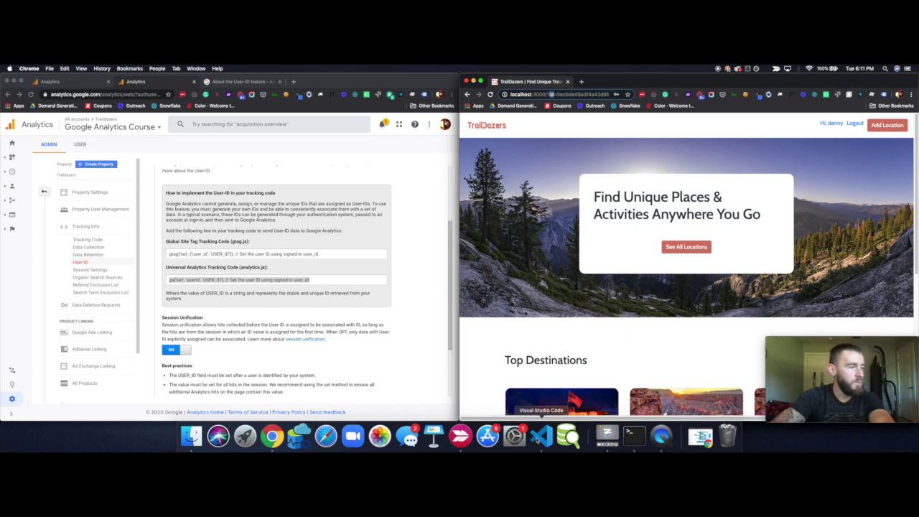
click(539, 438)
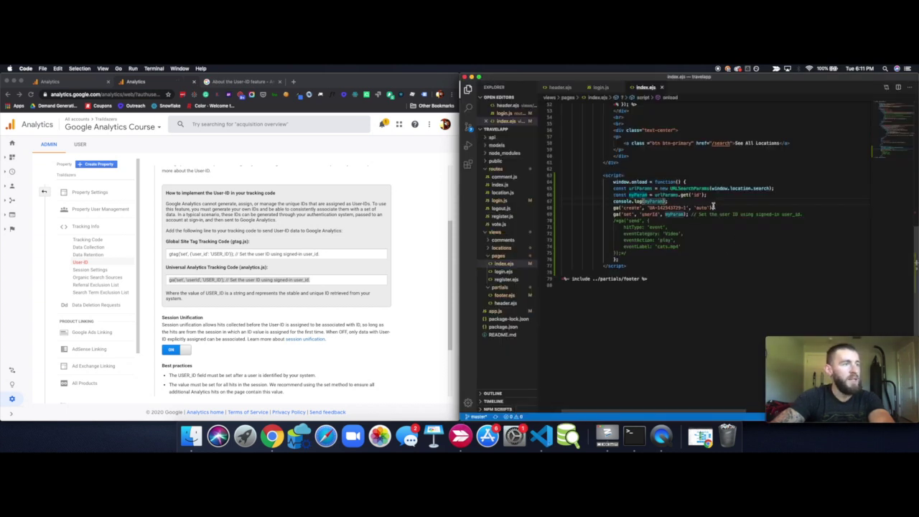
Compare the ga create call's UA tracking ID with Analytics' Tracking Code Tracking ID
drag(716, 208, 616, 208)
click(669, 209)
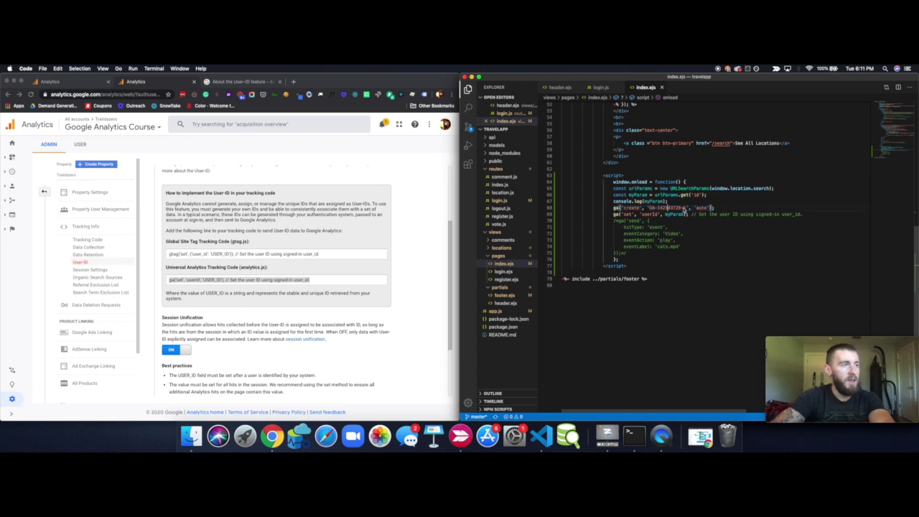
drag(686, 208, 649, 209)
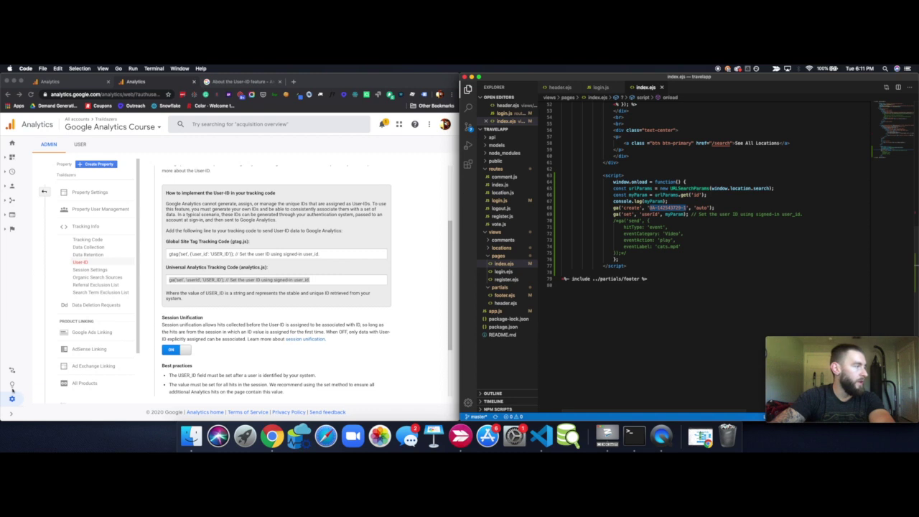
scroll(36, 352, down, 2)
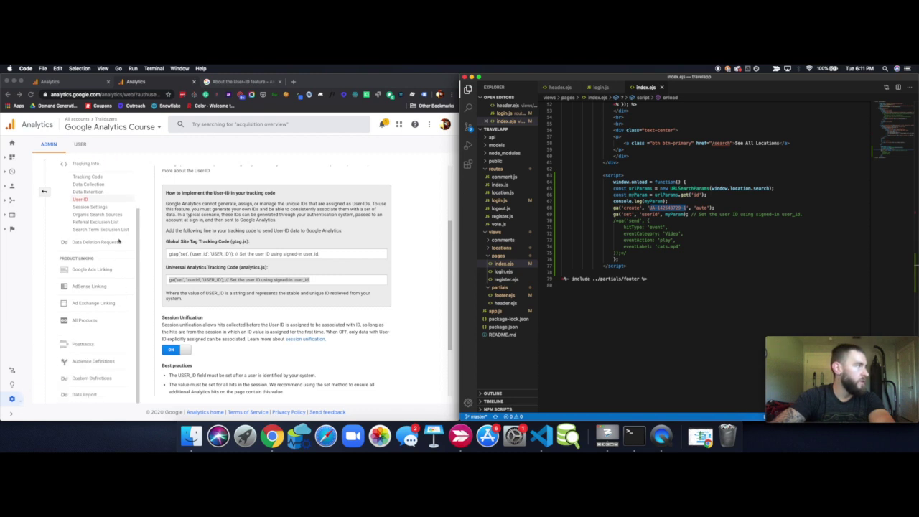
click(103, 181)
click(87, 177)
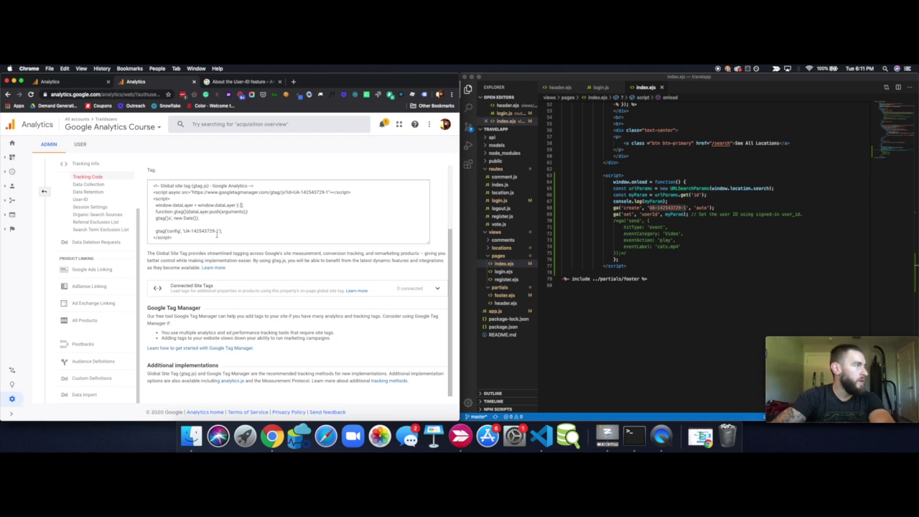
scroll(216, 244, up, 3)
drag(204, 183, 148, 180)
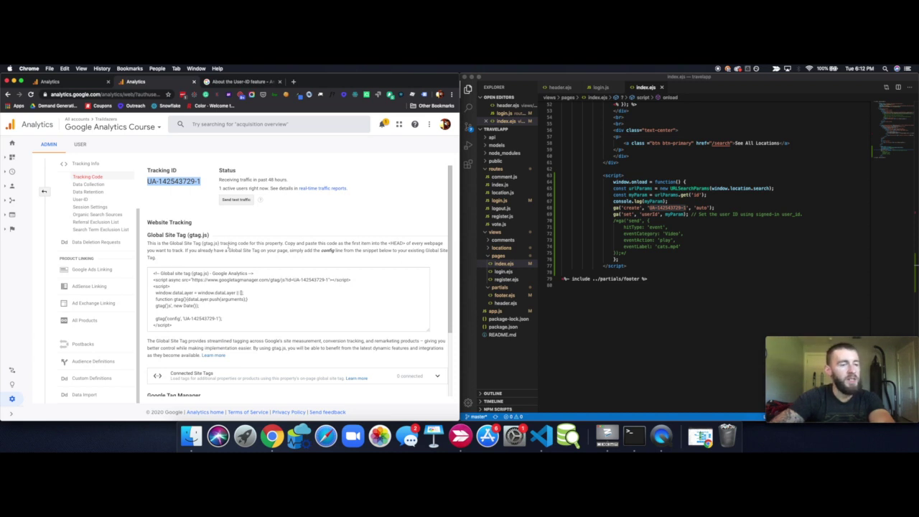
Recheck the create line's ID and the set userId call, then return to User-ID settings
click(622, 209)
drag(716, 208, 614, 208)
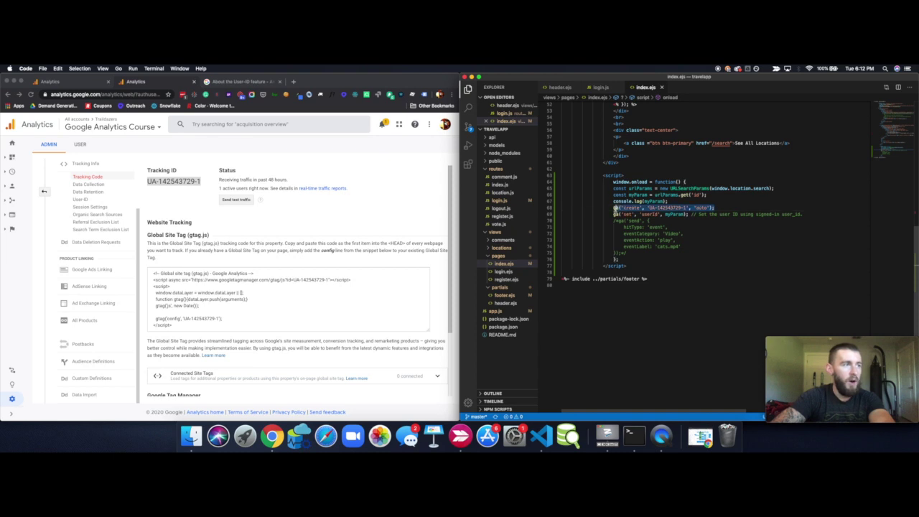
shift+click(622, 208)
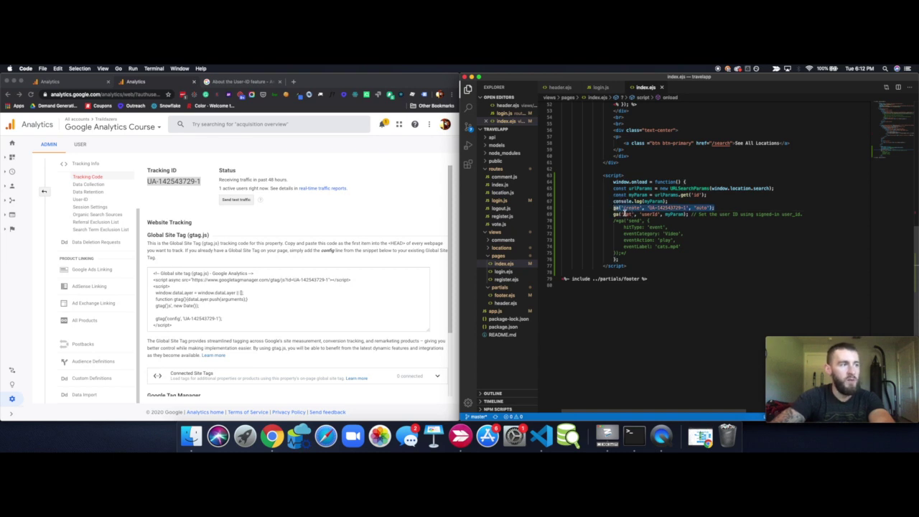
click(663, 209)
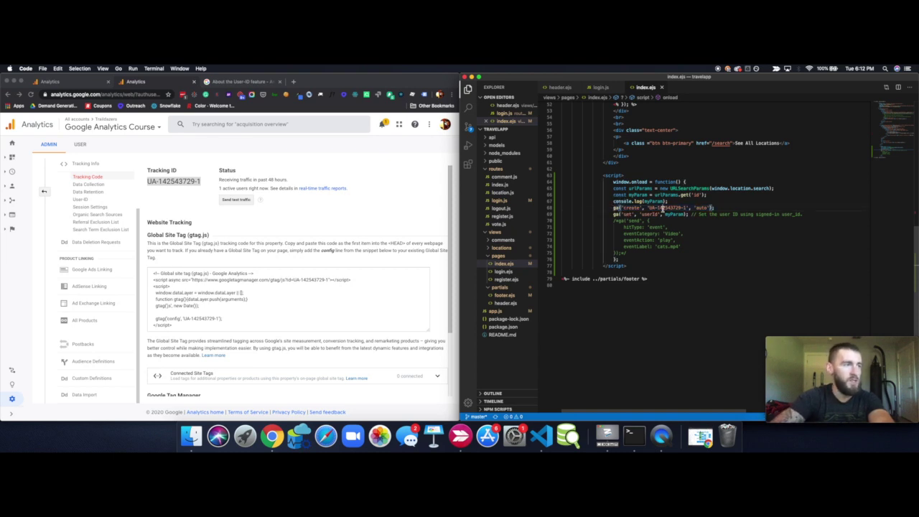
click(188, 183)
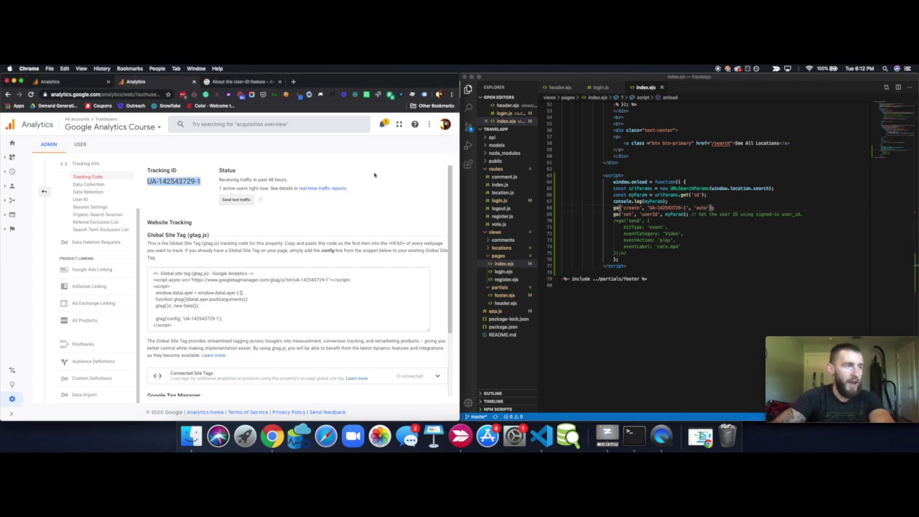
double_click(650, 214)
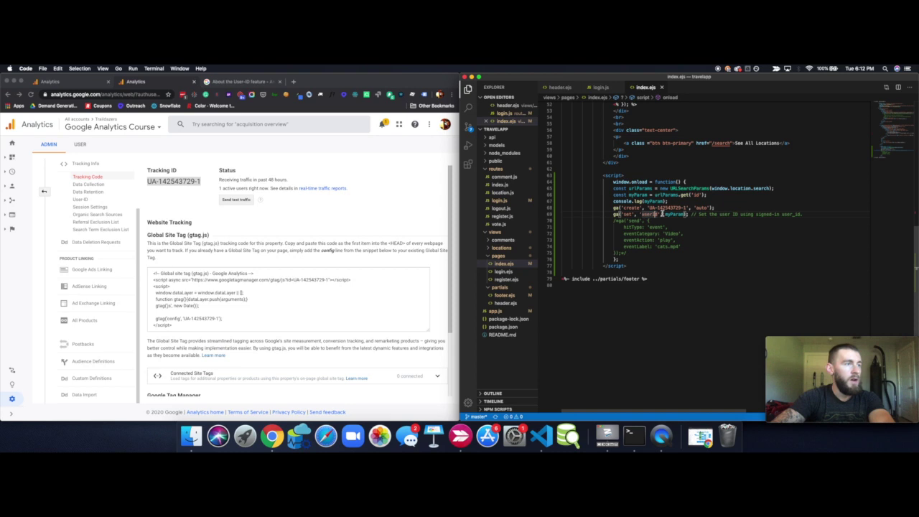
click(81, 200)
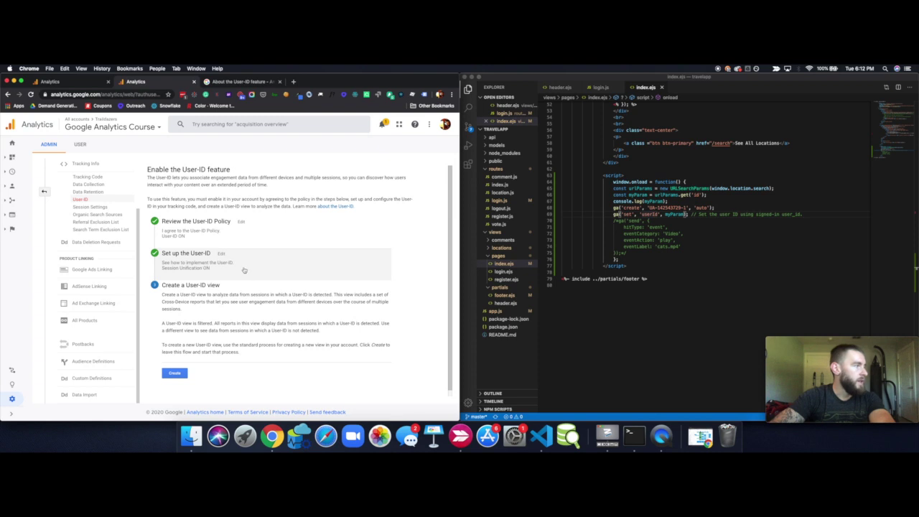
Select the analytics.js ga('set','userId',…) line in the User-ID setup and compare it with the site's code
scroll(239, 316, down, 3)
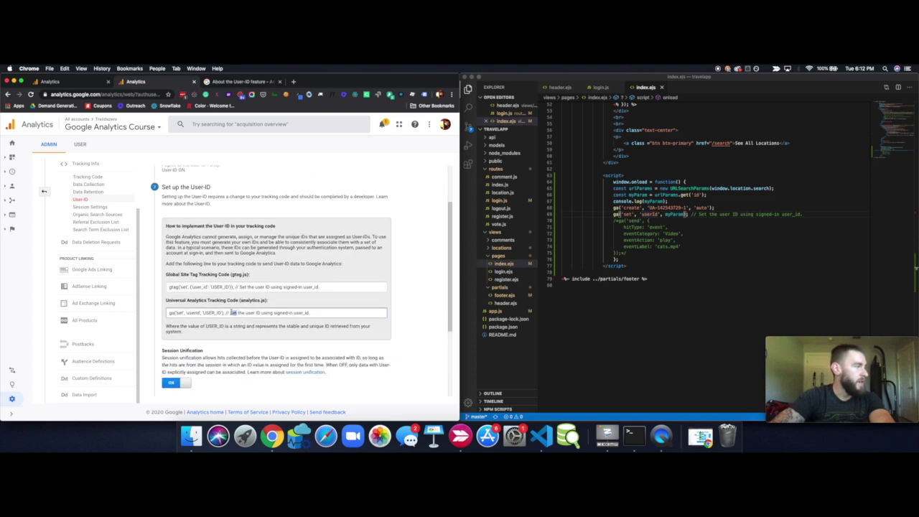
triple_click(237, 312)
click(650, 217)
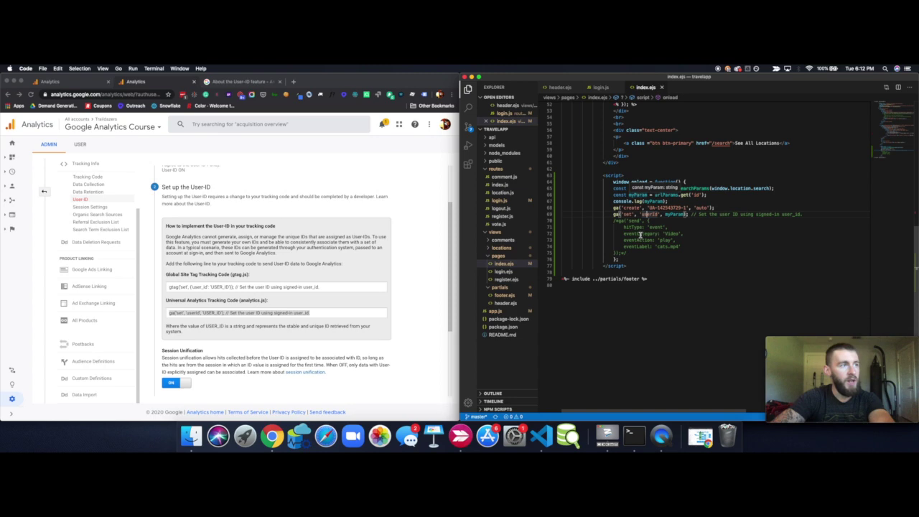
key(ctrl+Up)
Log out of TrailDazers and go to its login page
click(345, 180)
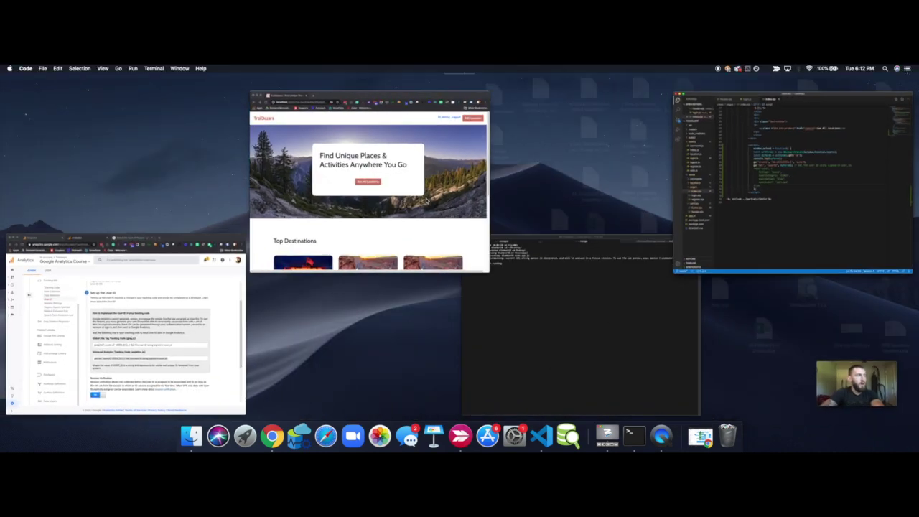
click(852, 124)
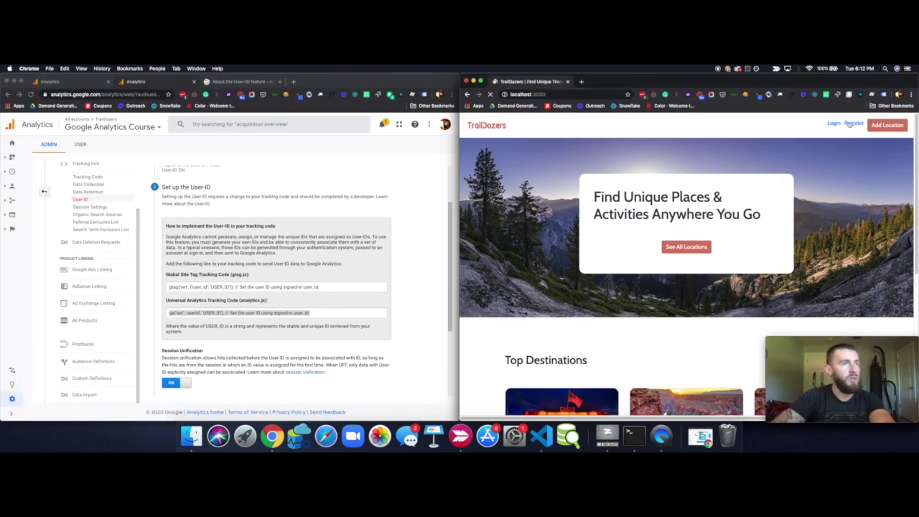
click(834, 124)
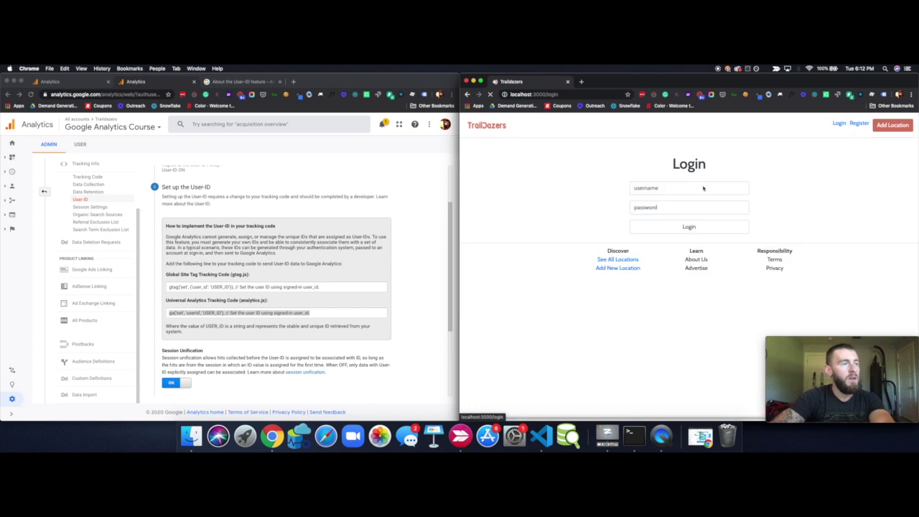
Sign in with the user's username and password, then check index.ejs against the Analytics User-ID setup
click(643, 186)
text(danny)
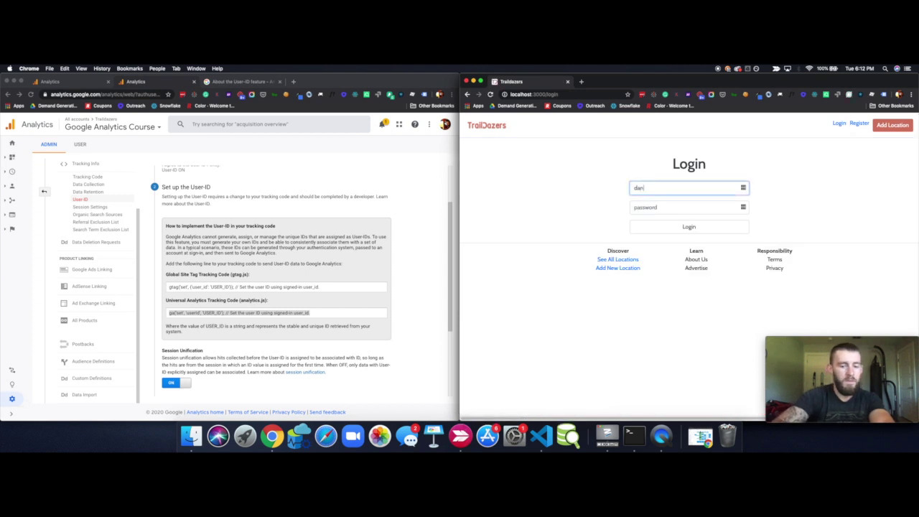
key(Tab)
text(****)
key(Tab)
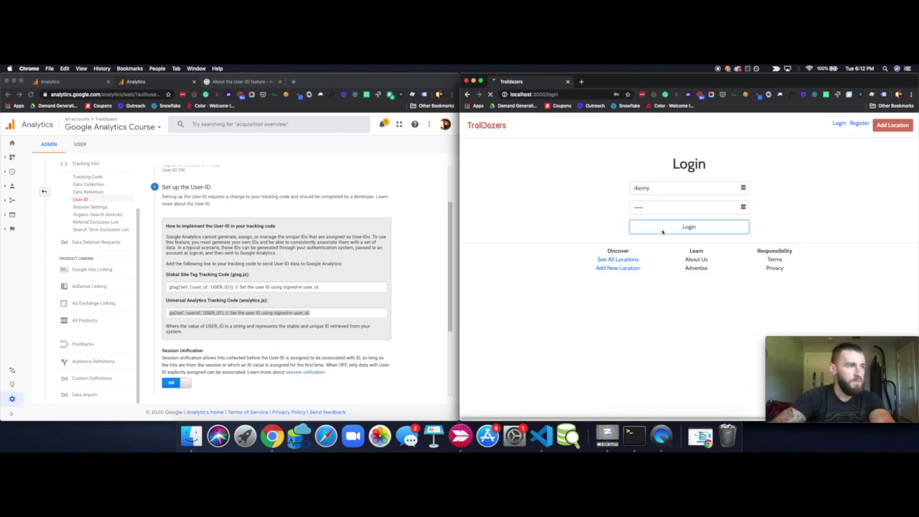
key(Return)
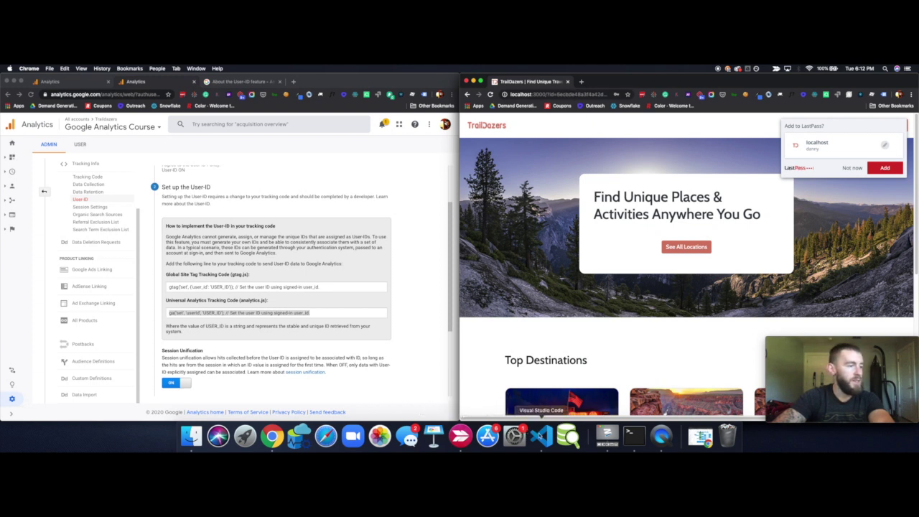
click(540, 435)
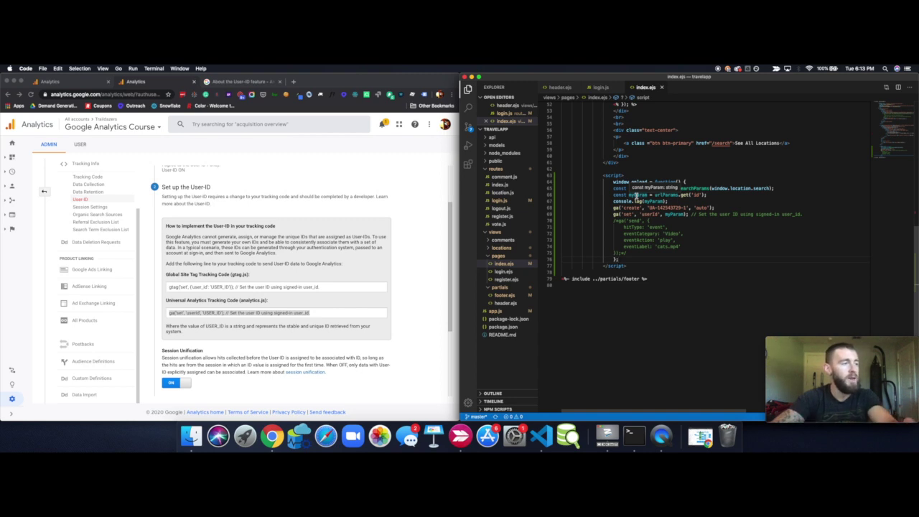
click(237, 313)
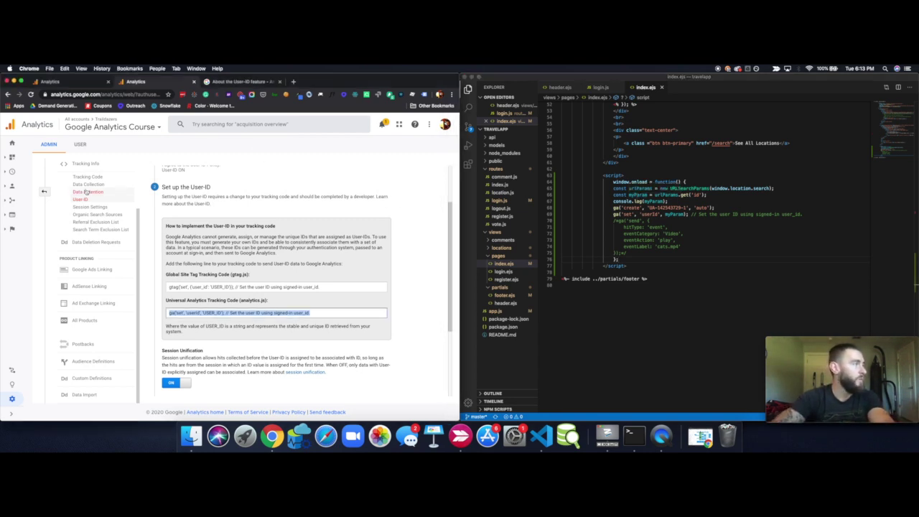
Open the Audience > User Explorer report listing visitors by Client Id
scroll(86, 201, up, 3)
mouse_move(7, 174)
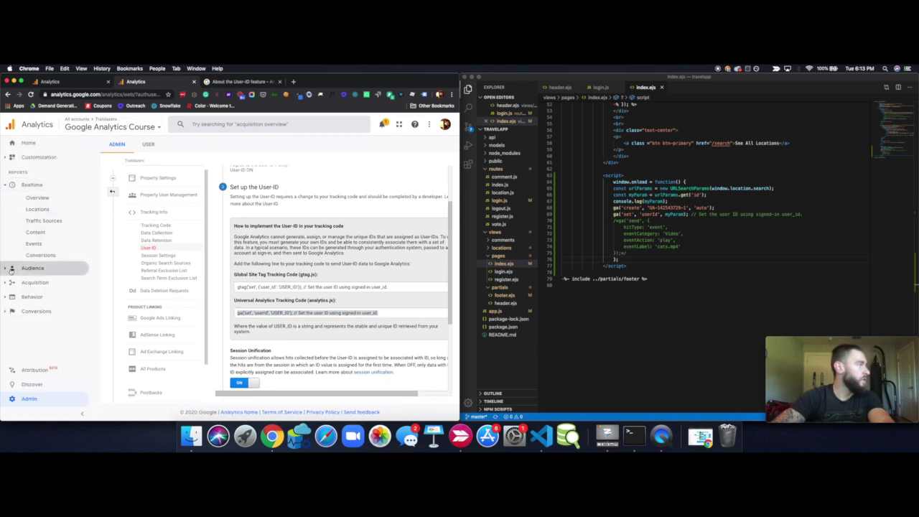
click(32, 268)
scroll(39, 287, down, 2)
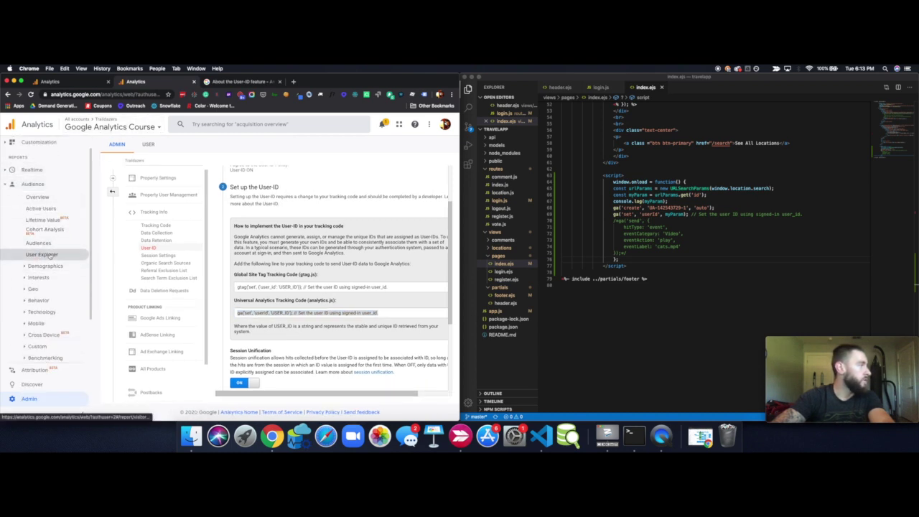
click(44, 255)
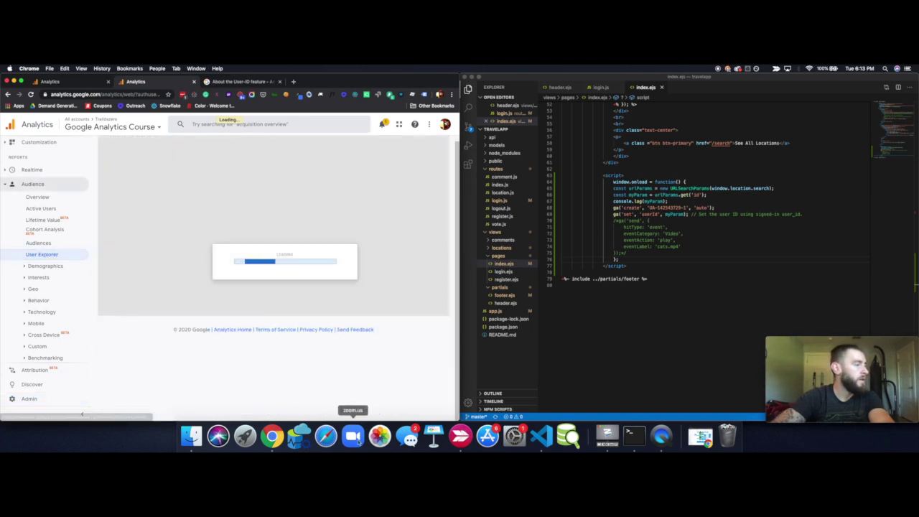
Arrange Analytics beside TrailDazers and select the user id in the site's URL
key(ctrl+Up)
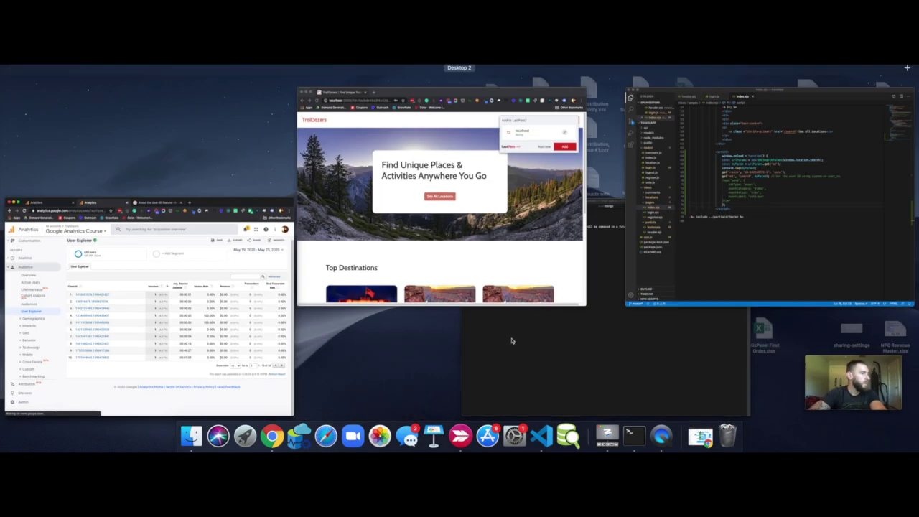
click(454, 237)
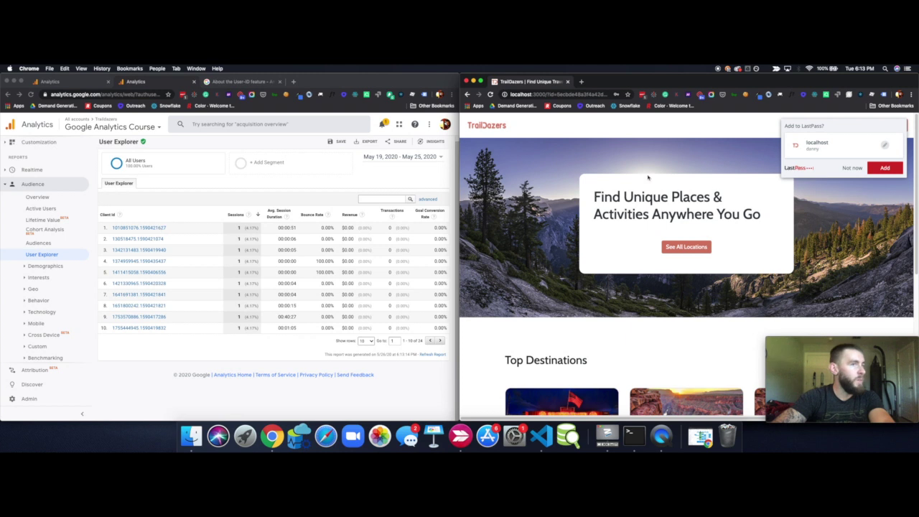
click(583, 93)
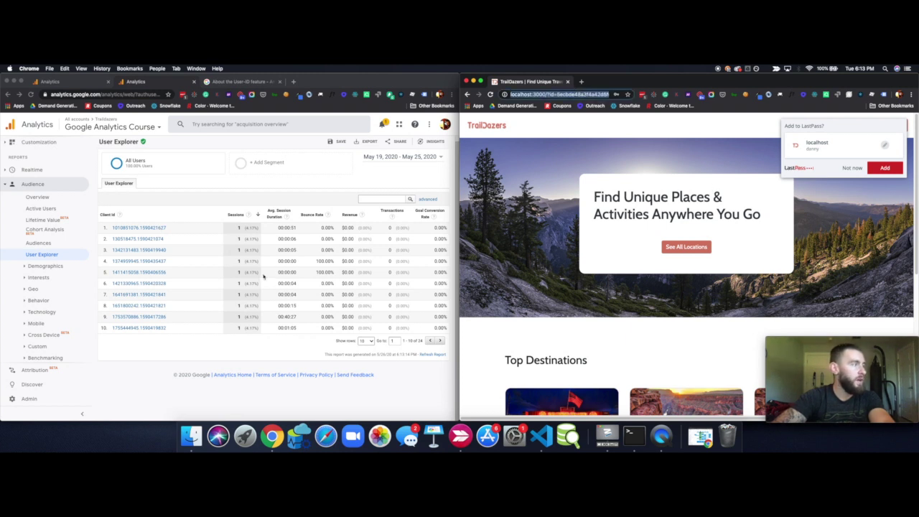
click(189, 229)
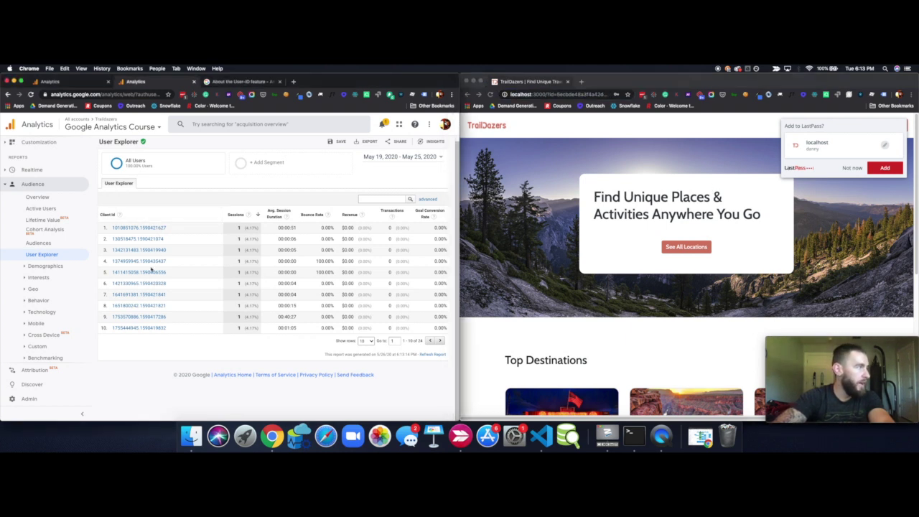
click(157, 128)
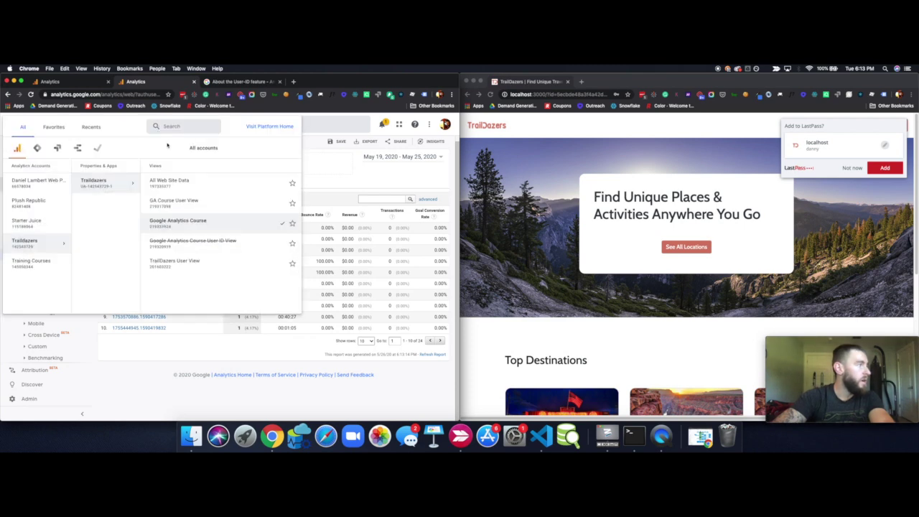
Open GA Course User View's User Explorer and copy the user id from the TrailDazers URL
click(186, 201)
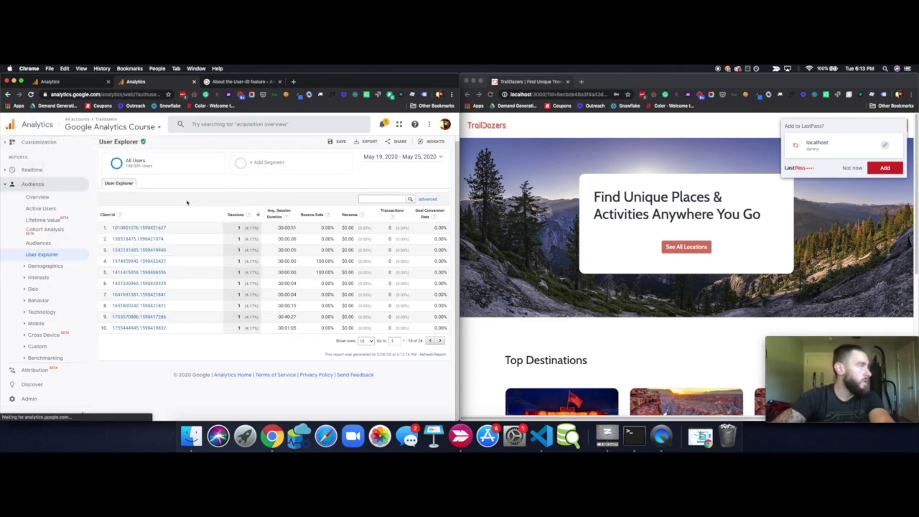
click(51, 260)
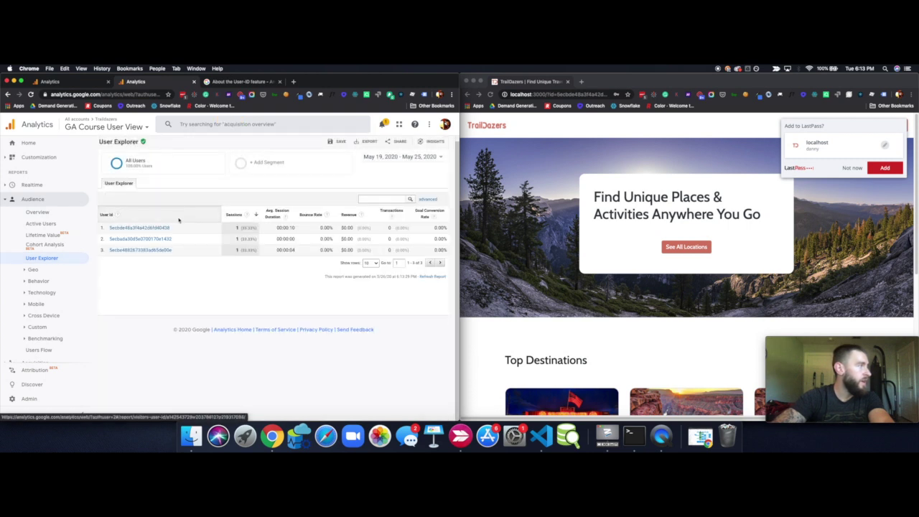
click(571, 93)
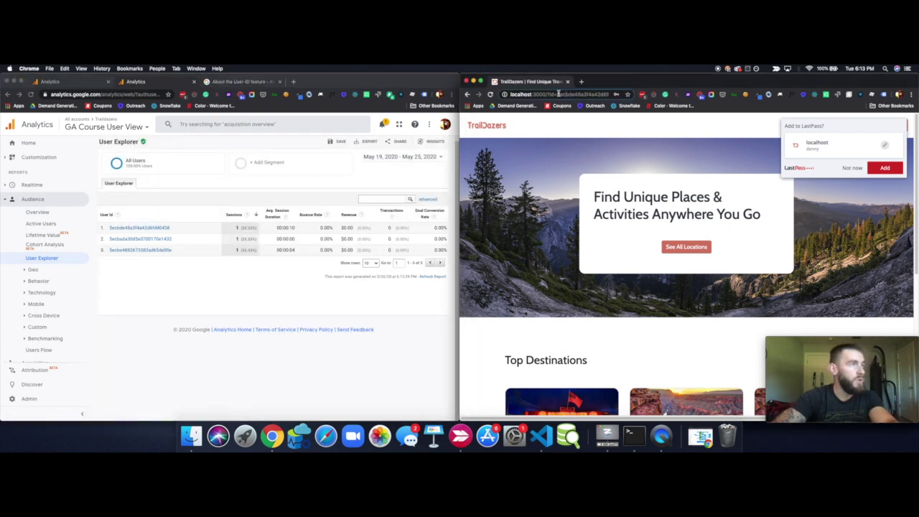
drag(559, 93, 639, 94)
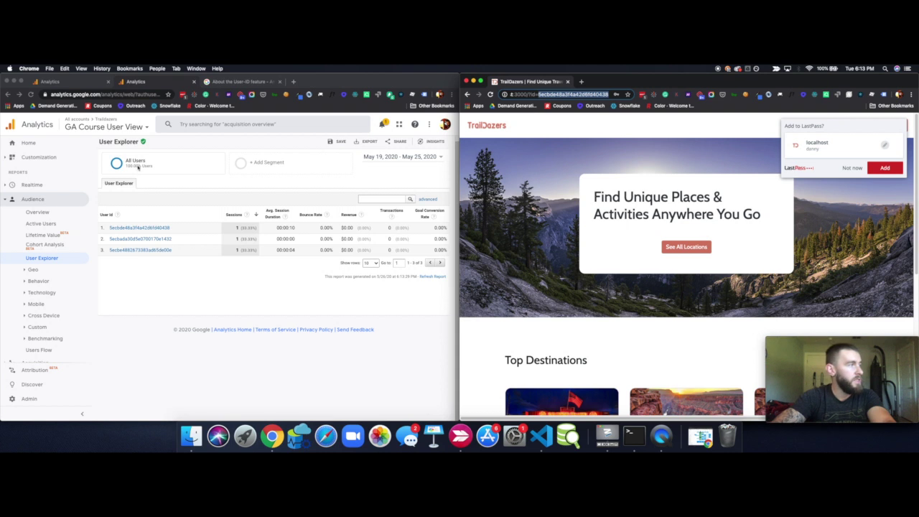
key(super+c)
Find the copied user id in the User Id rows and open its User Report
click(216, 201)
key(super+f)
key(super+v)
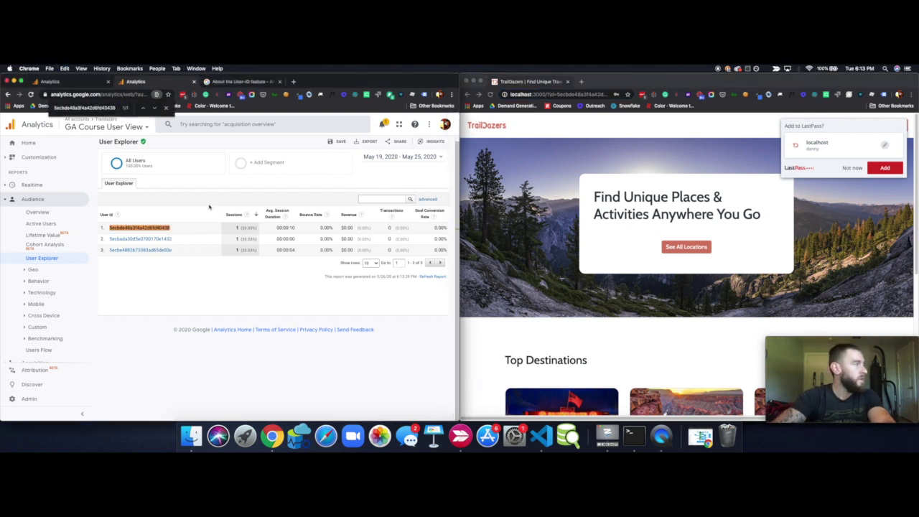
click(155, 229)
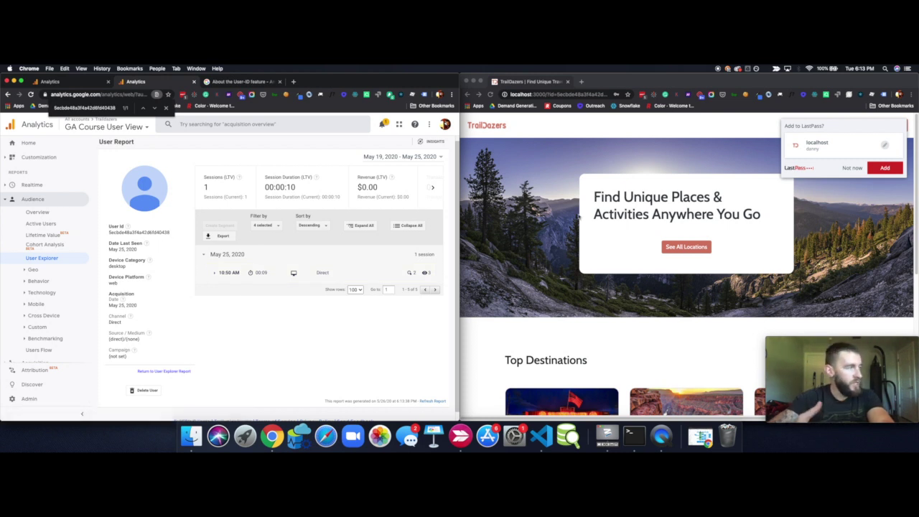
Expand the May 25 10:50 AM session to show its Video play and page-view events
click(214, 273)
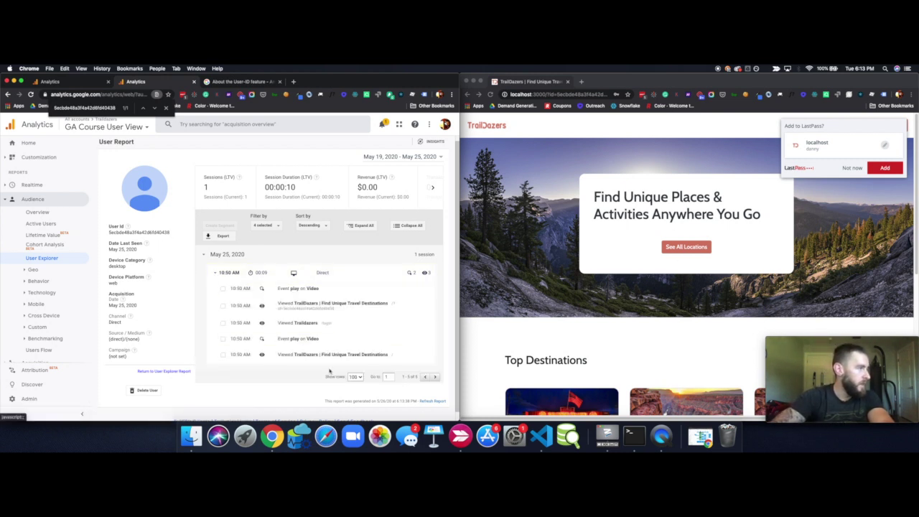